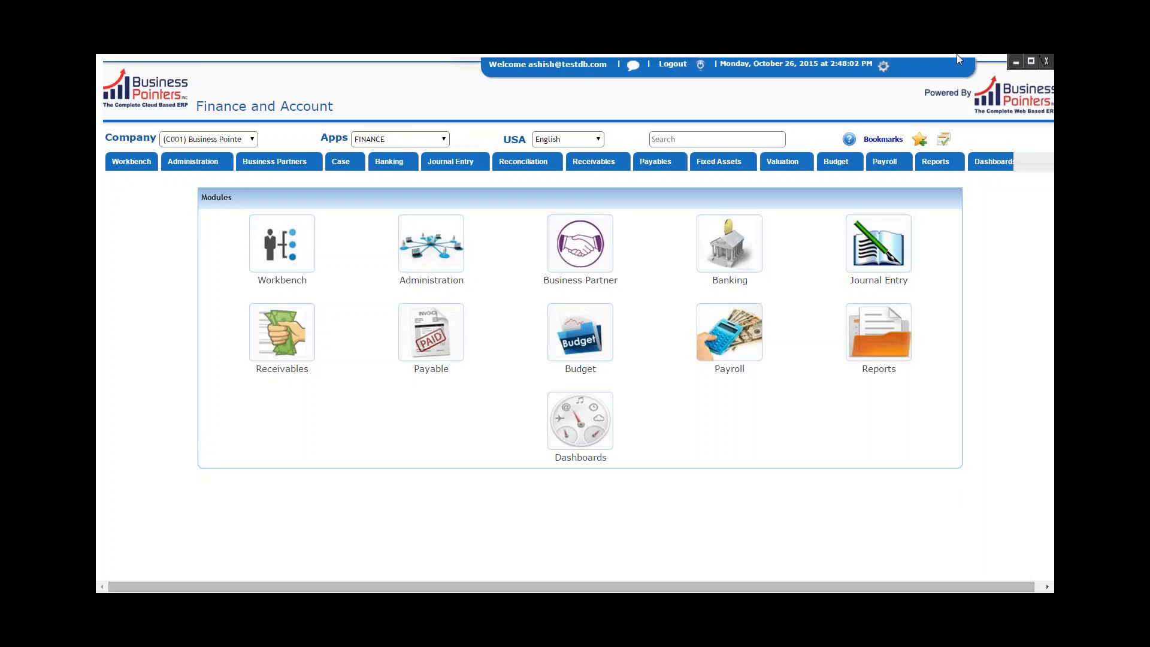
# Select the FINANCE app and open the AR Invoice list for receivables.
pyautogui.press('F11')
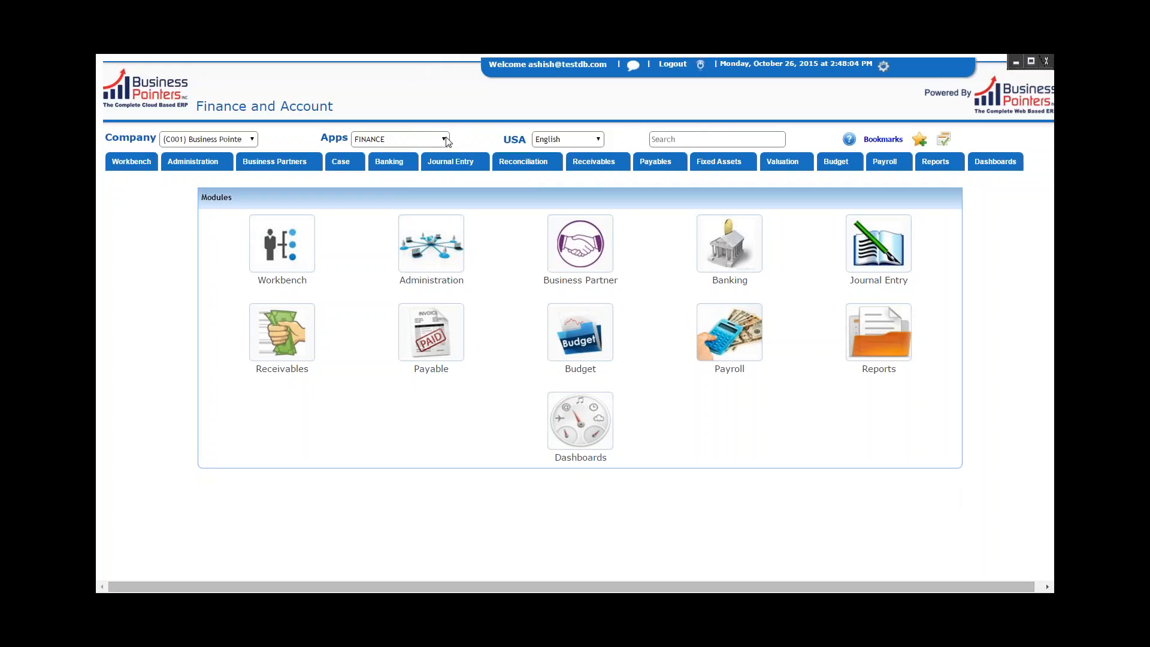
pyautogui.click(445, 140)
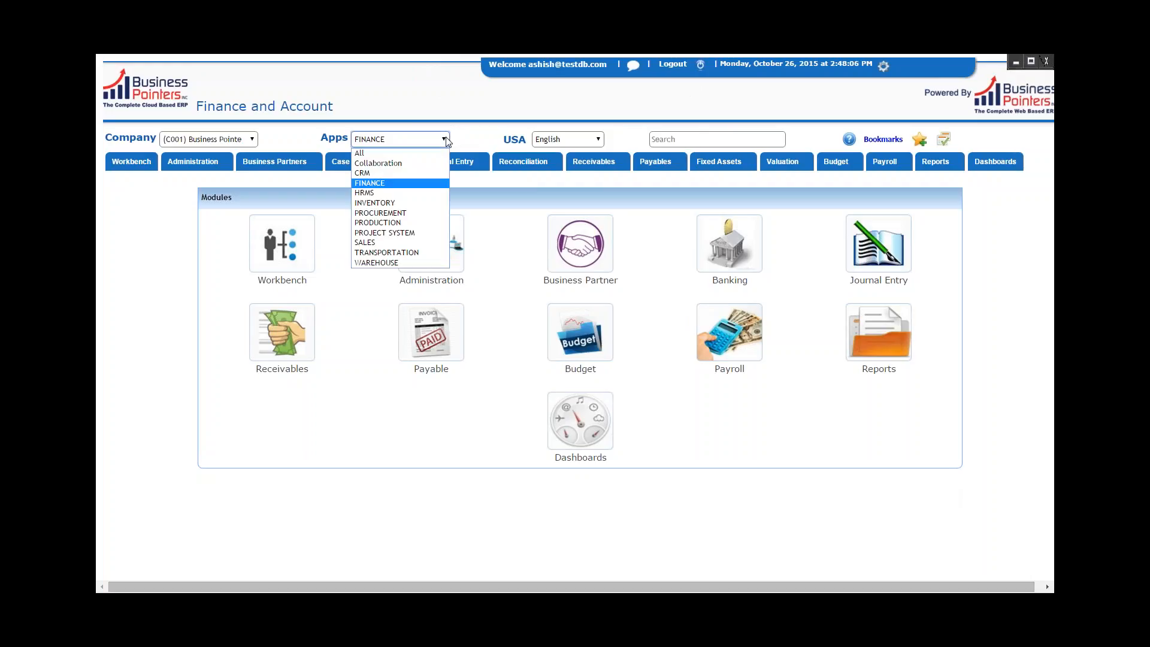
pyautogui.click(430, 182)
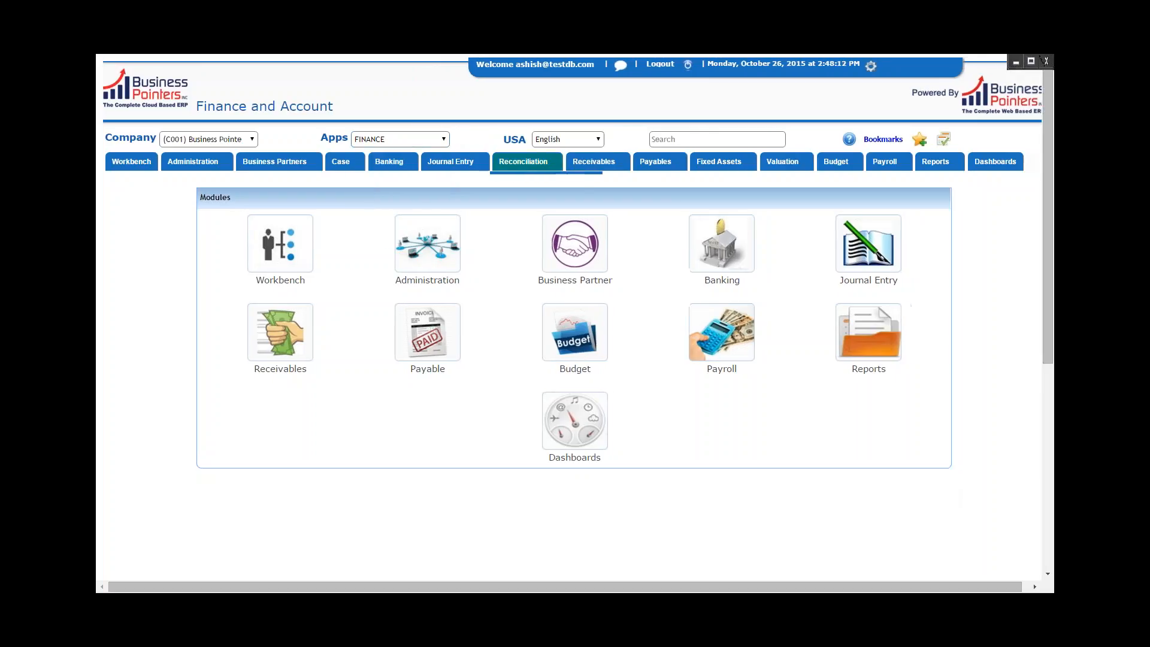
pyautogui.moveTo(604, 166)
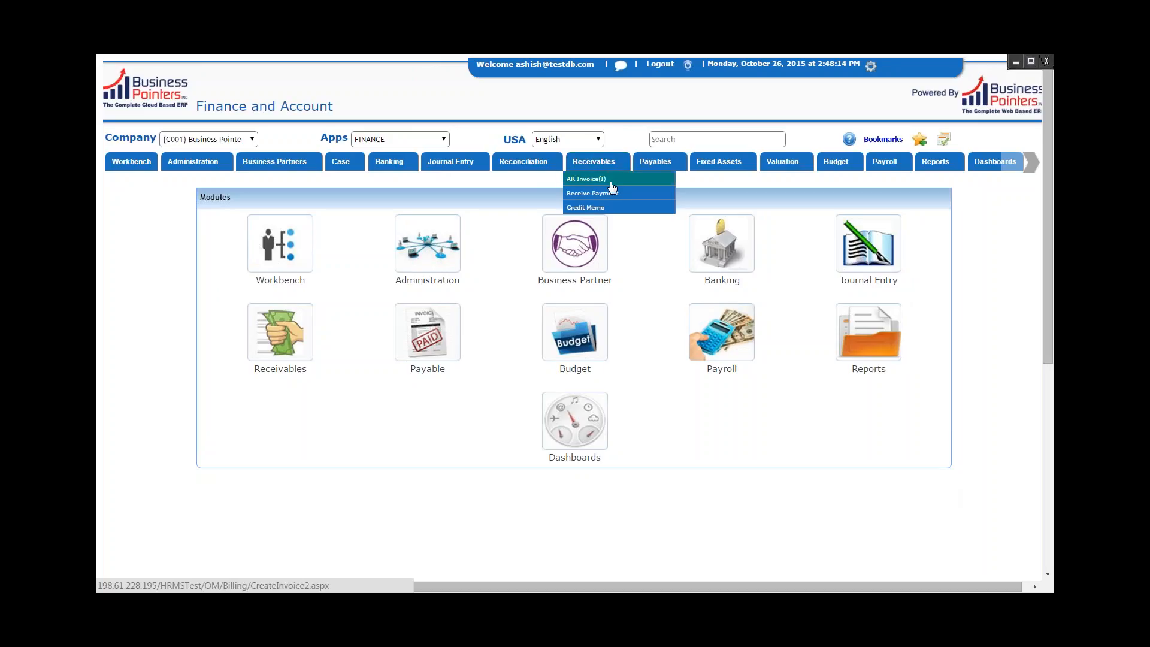
pyautogui.click(611, 183)
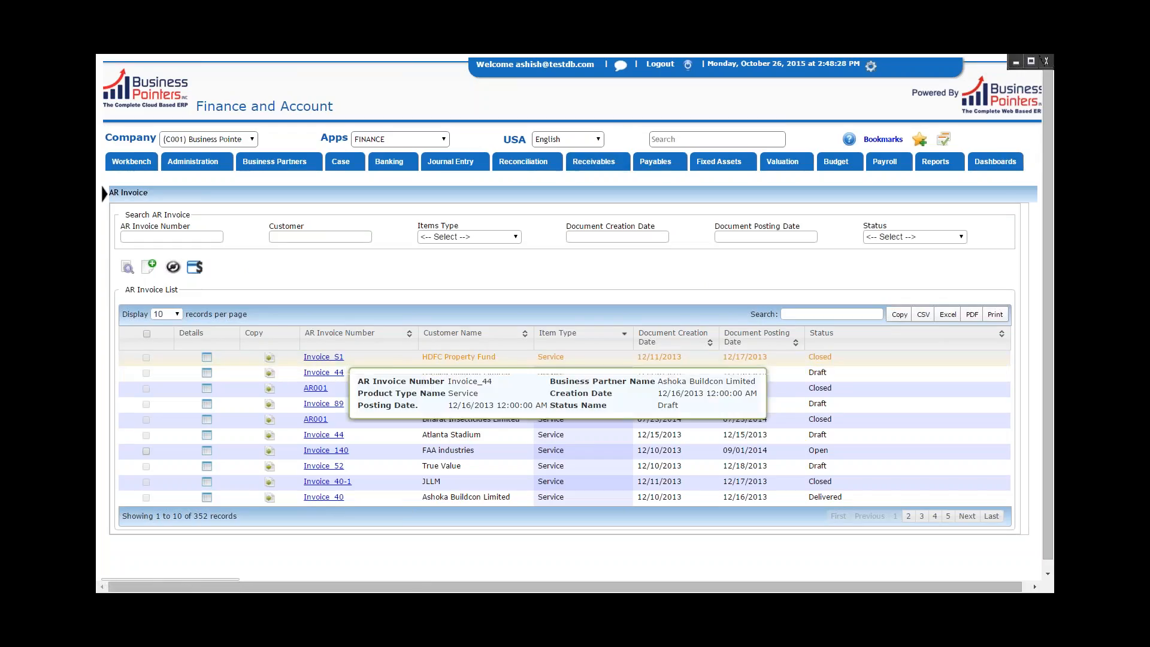
# Create a new AR invoice and set its invoice number to INV800.
pyautogui.click(152, 270)
pyautogui.click(172, 282)
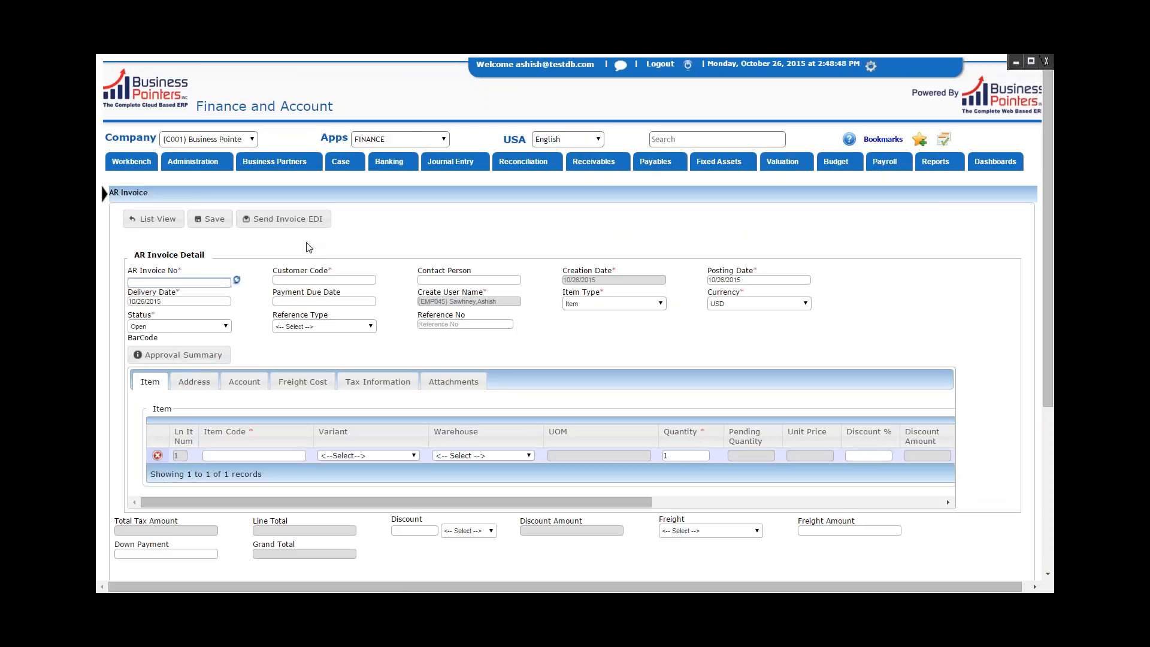
pyautogui.write('INV')
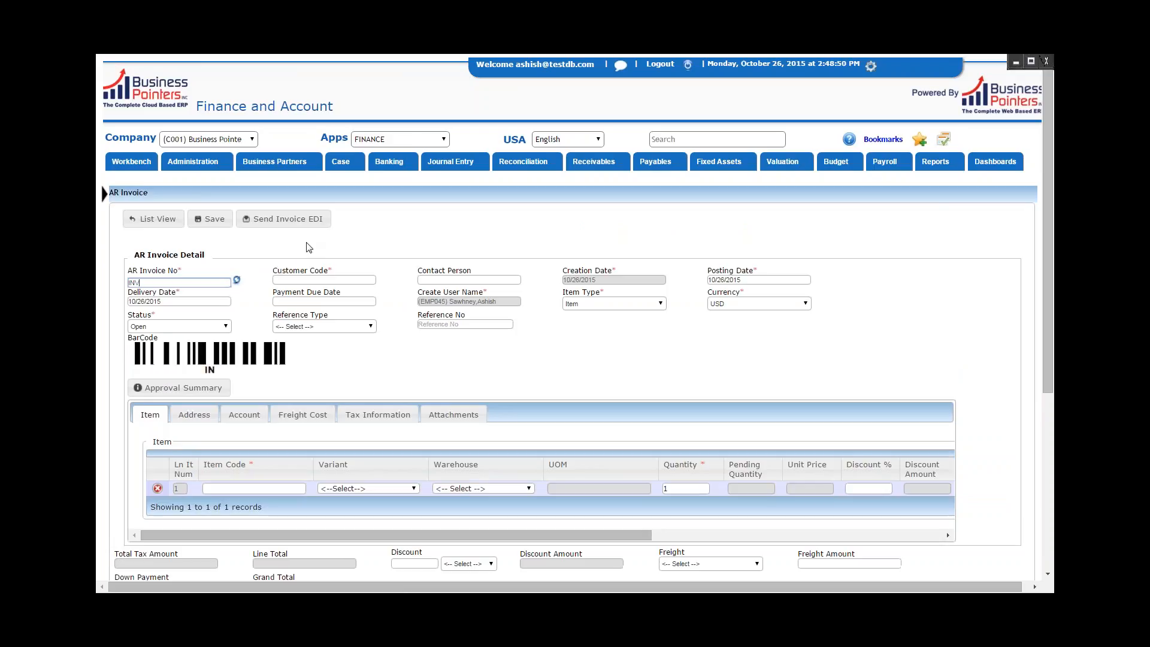
pyautogui.write('800')
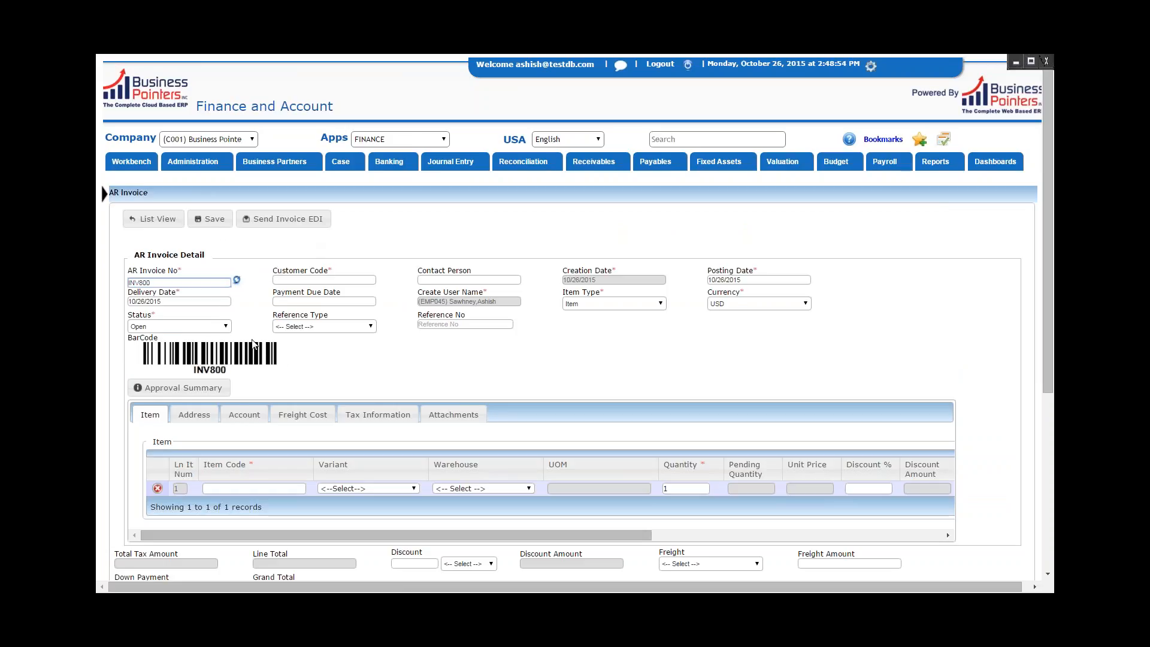
# Set the invoice's customer to San Diego Friction - Head Branch and its payment due date to 11/30/2015.
pyautogui.click(296, 280)
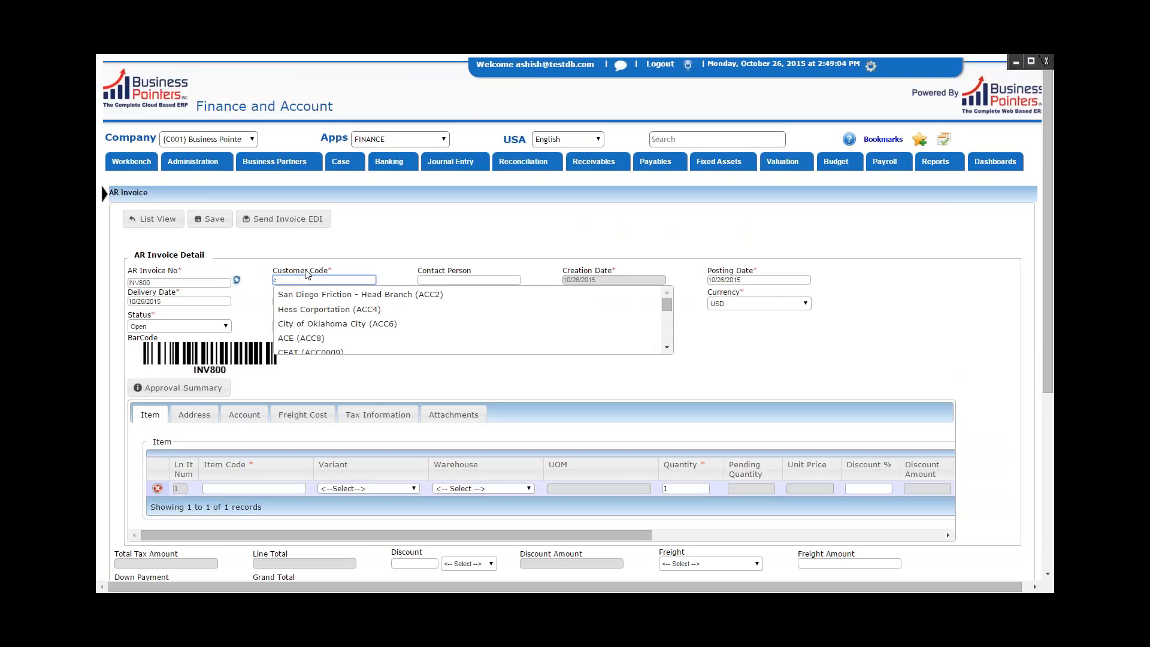
pyautogui.click(337, 295)
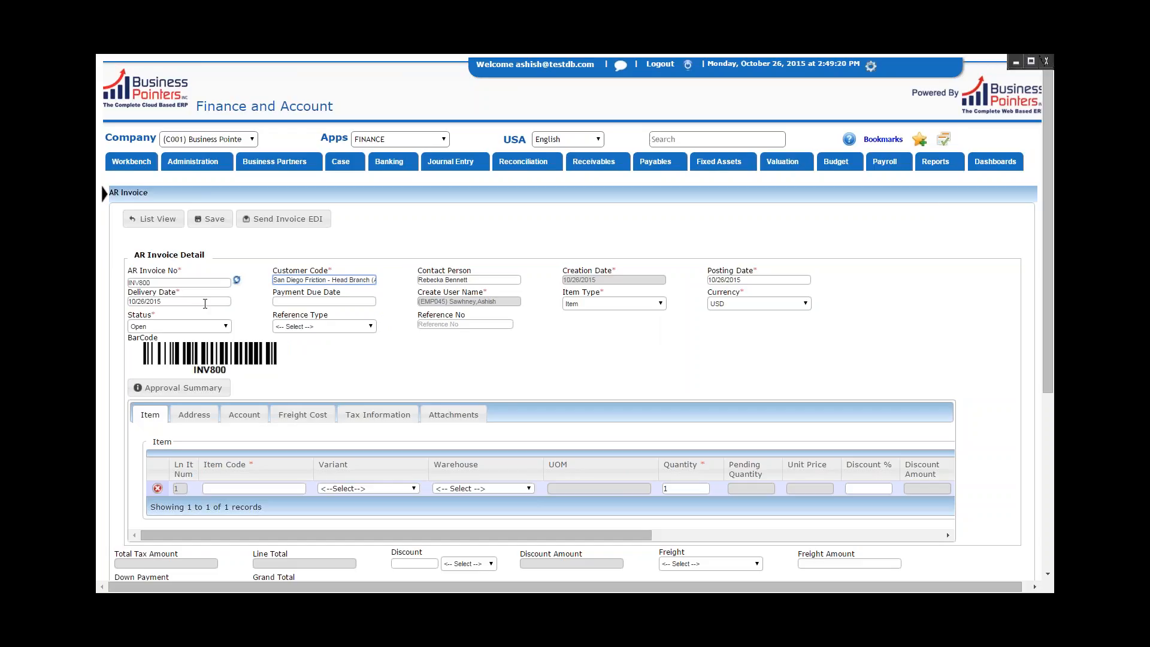
pyautogui.click(284, 300)
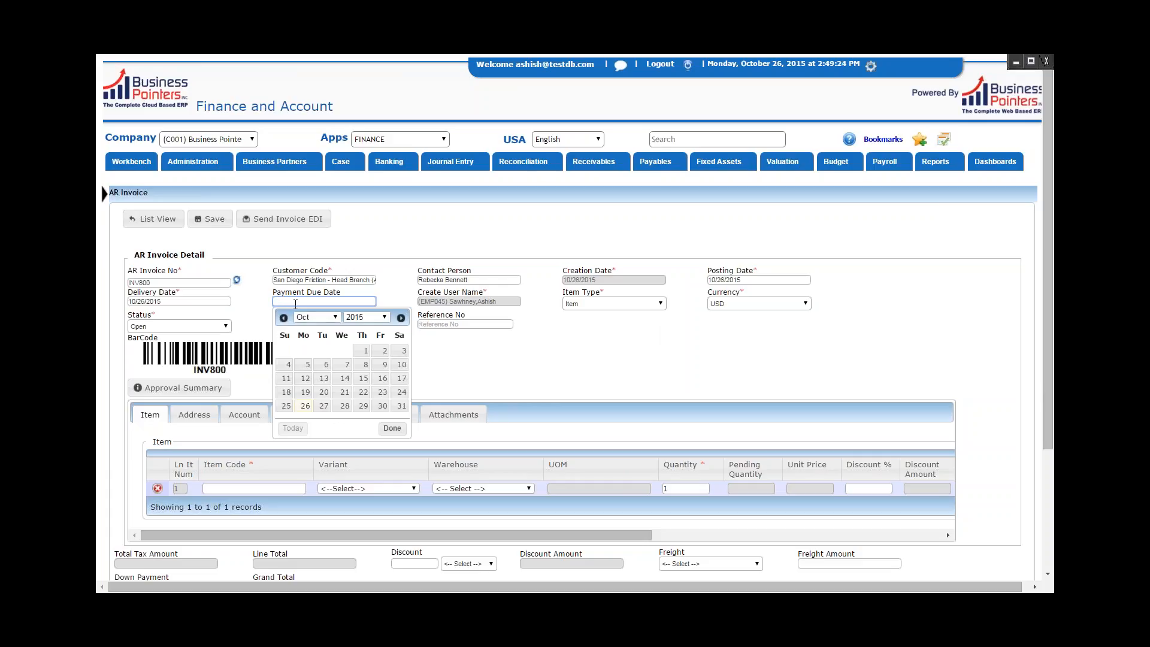
pyautogui.click(401, 318)
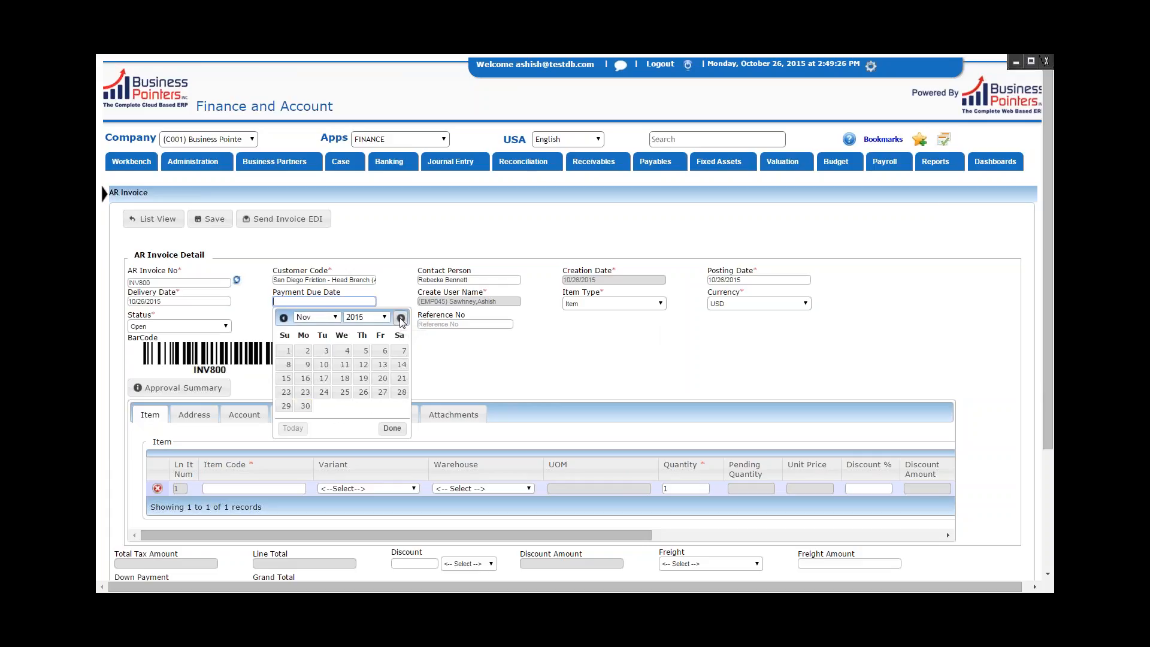
pyautogui.click(305, 406)
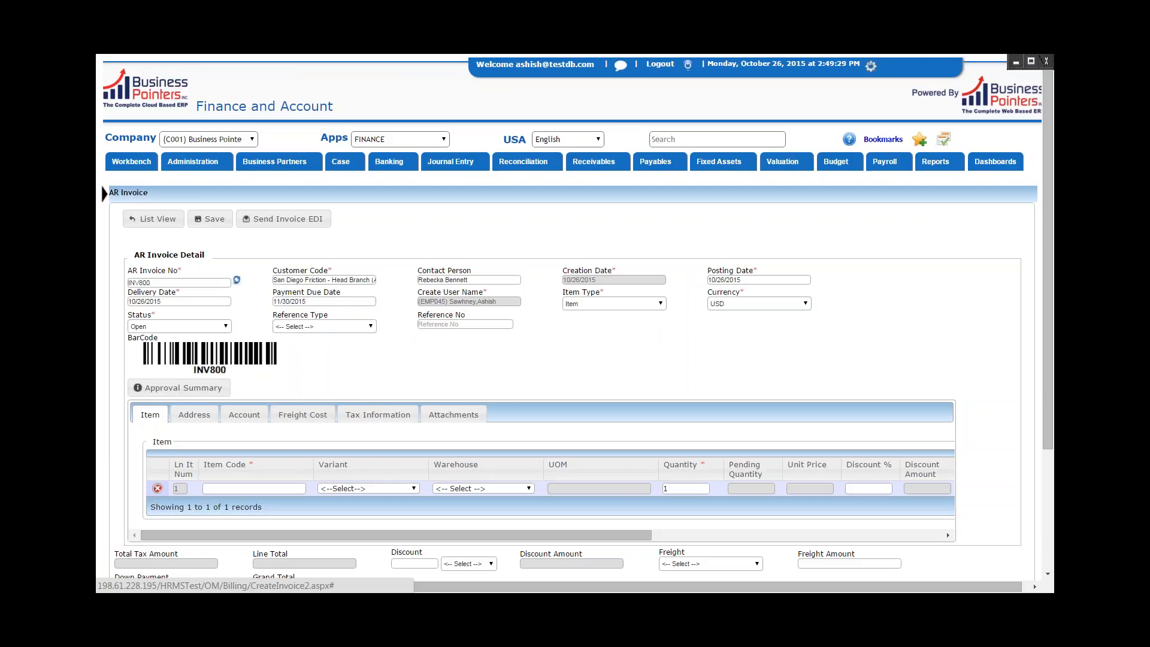
# Choose Item as the invoice's item type and view the available reference types without selecting one.
pyautogui.click(602, 310)
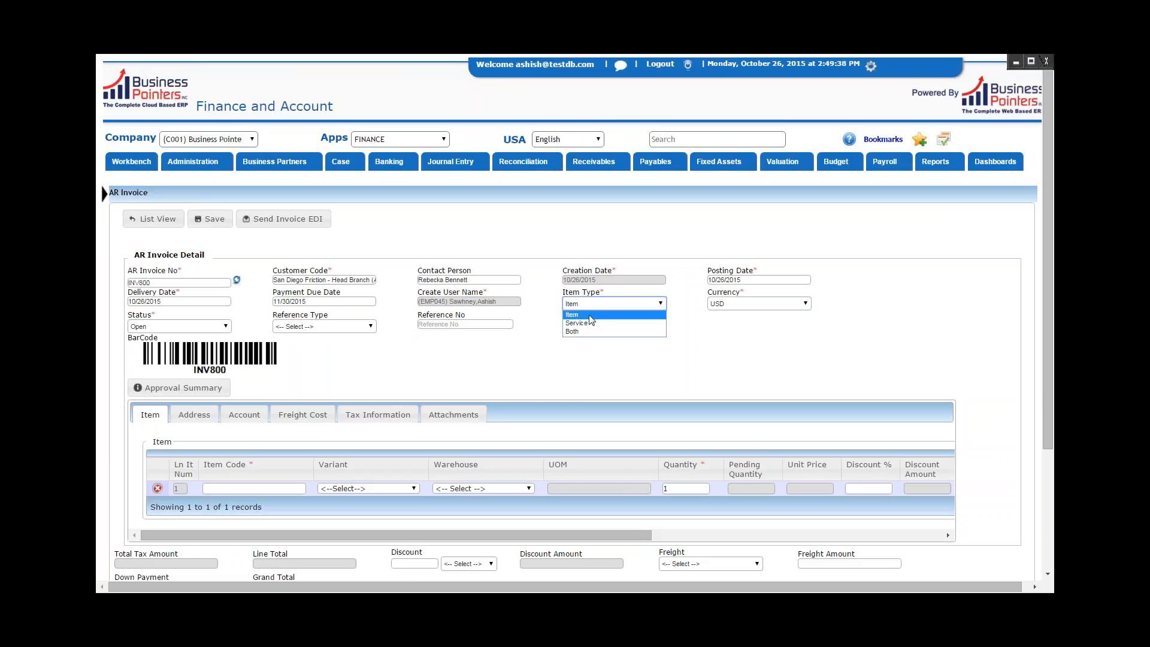
pyautogui.click(590, 315)
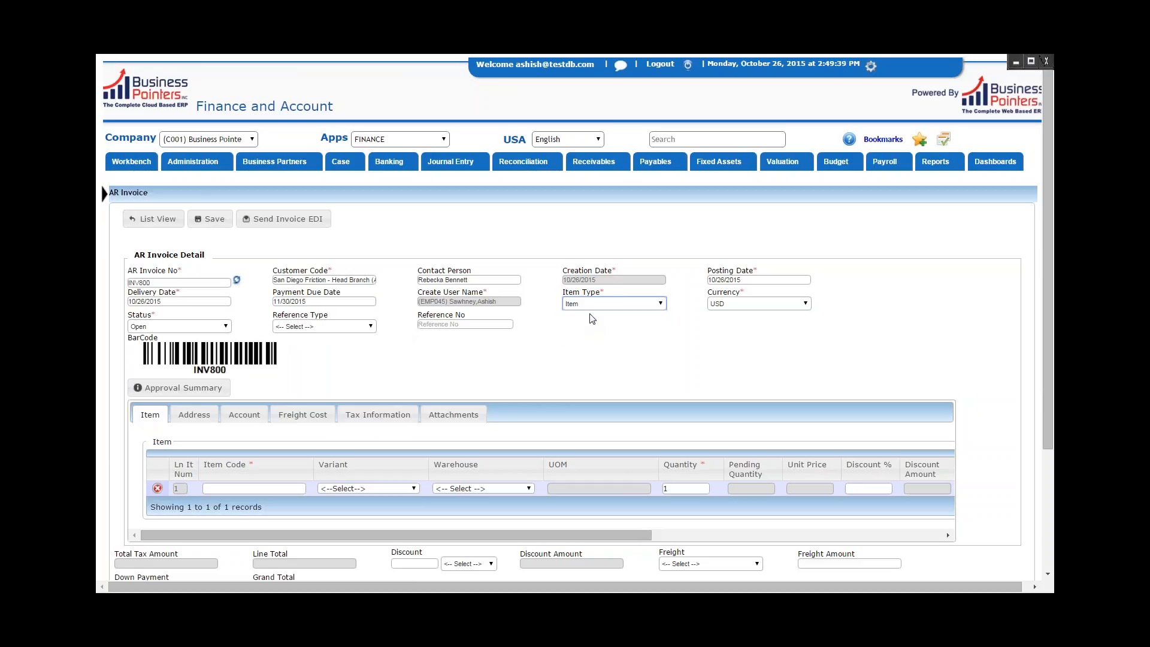
pyautogui.click(301, 328)
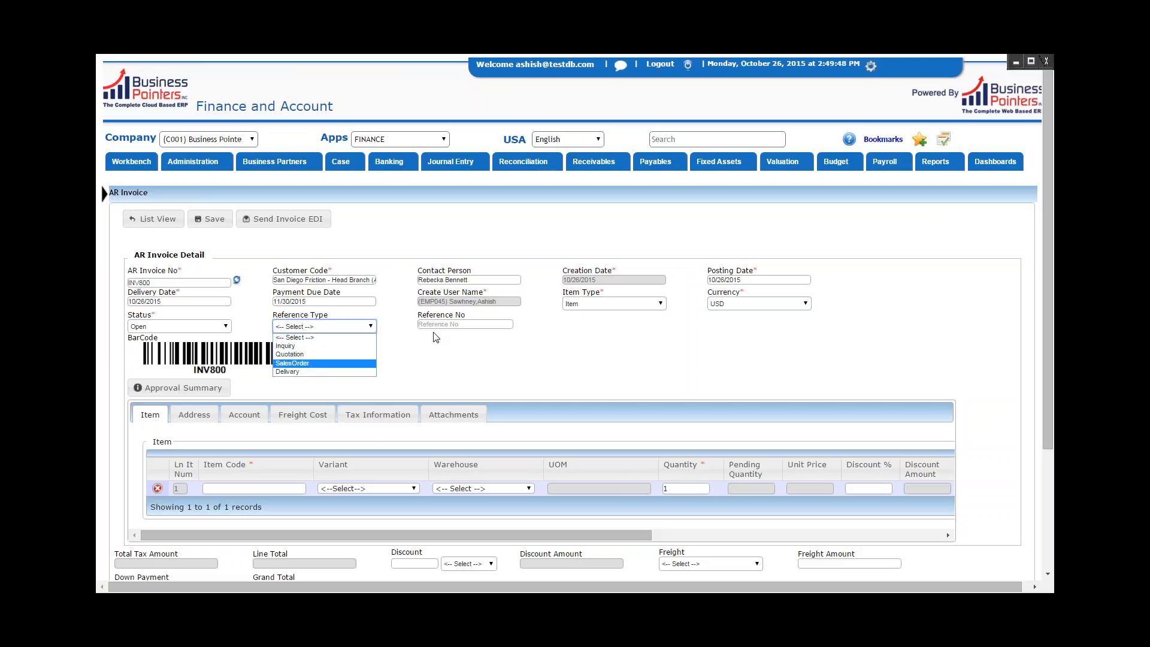
pyautogui.click(396, 330)
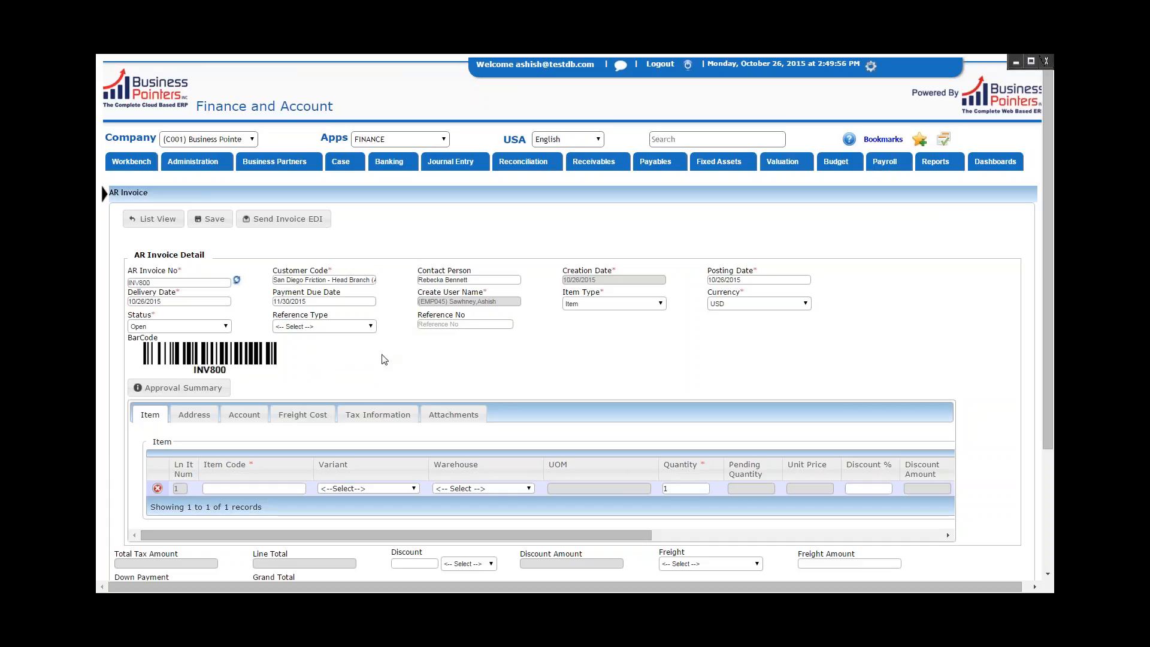
# Fill the first invoice line with item Embroidery Machines (P03), warehouse (Wh001) Rhenus Germany and a quantity of 100.
pyautogui.scroll(-1, 384, 360)
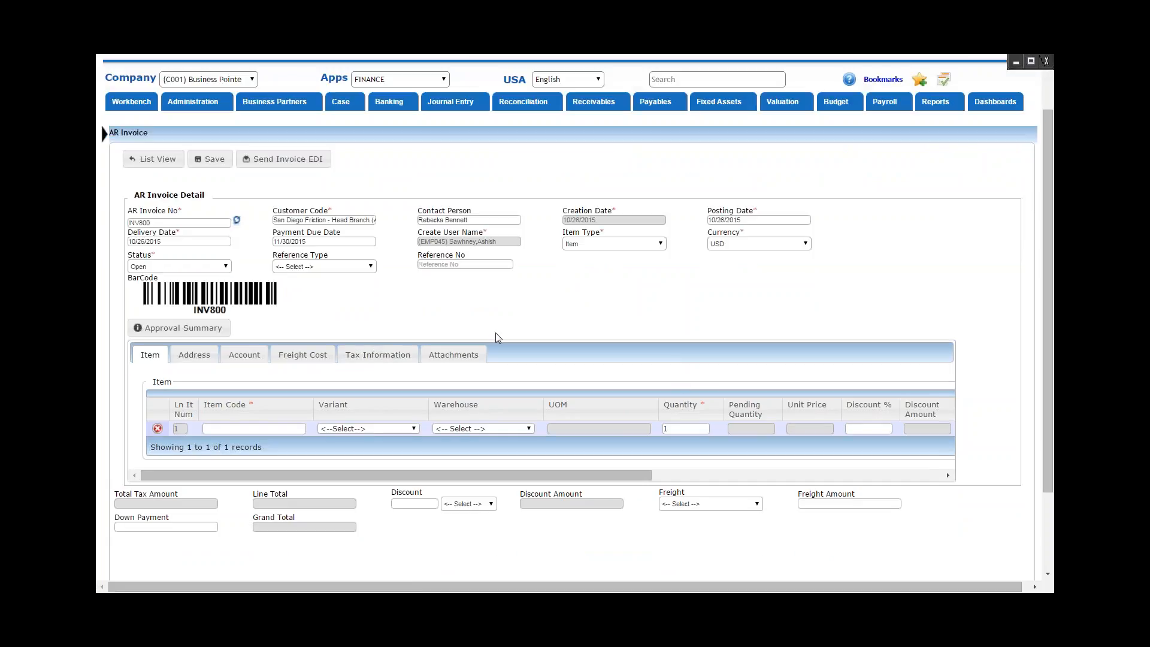
pyautogui.click(233, 429)
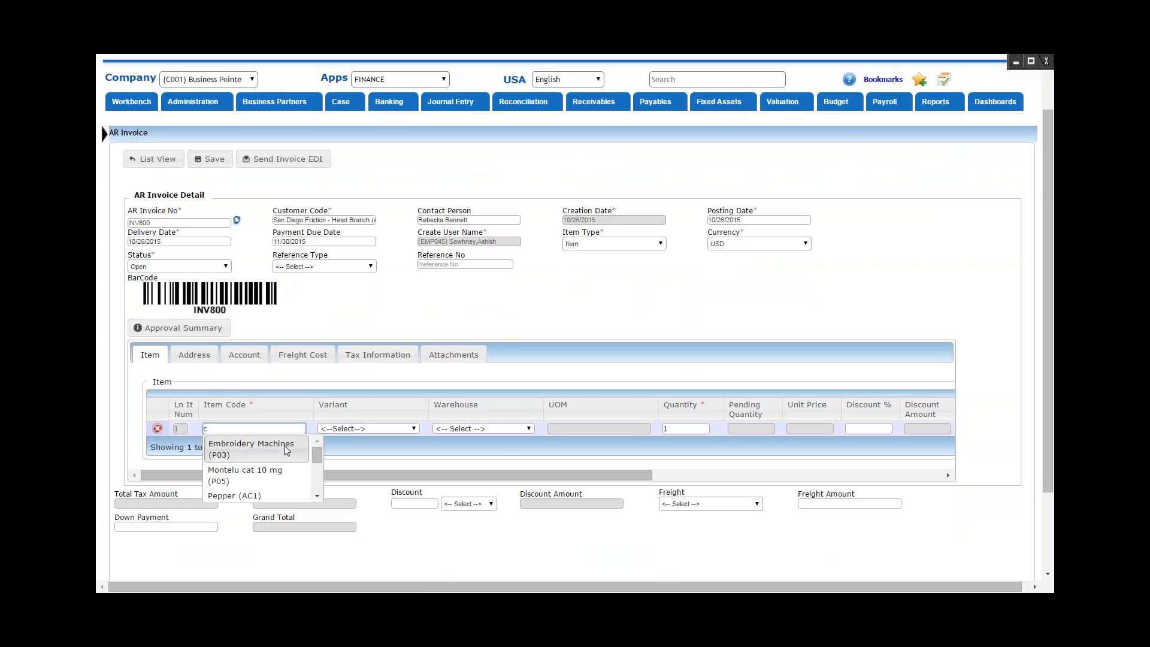
pyautogui.click(286, 451)
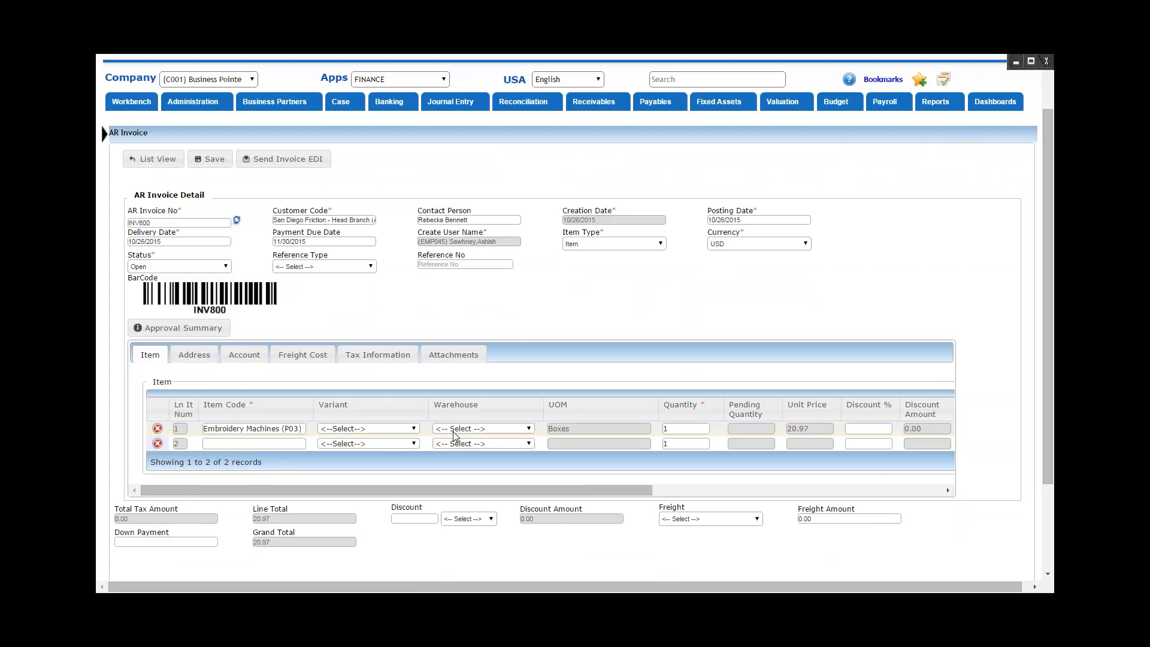
pyautogui.click(454, 431)
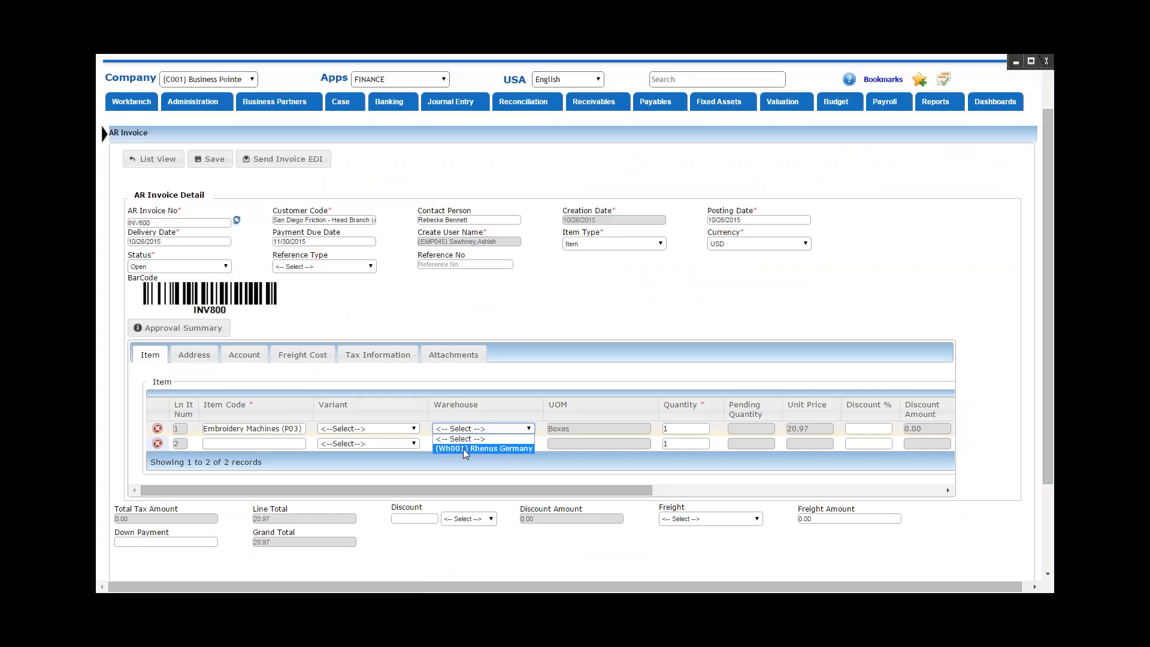
pyautogui.click(464, 448)
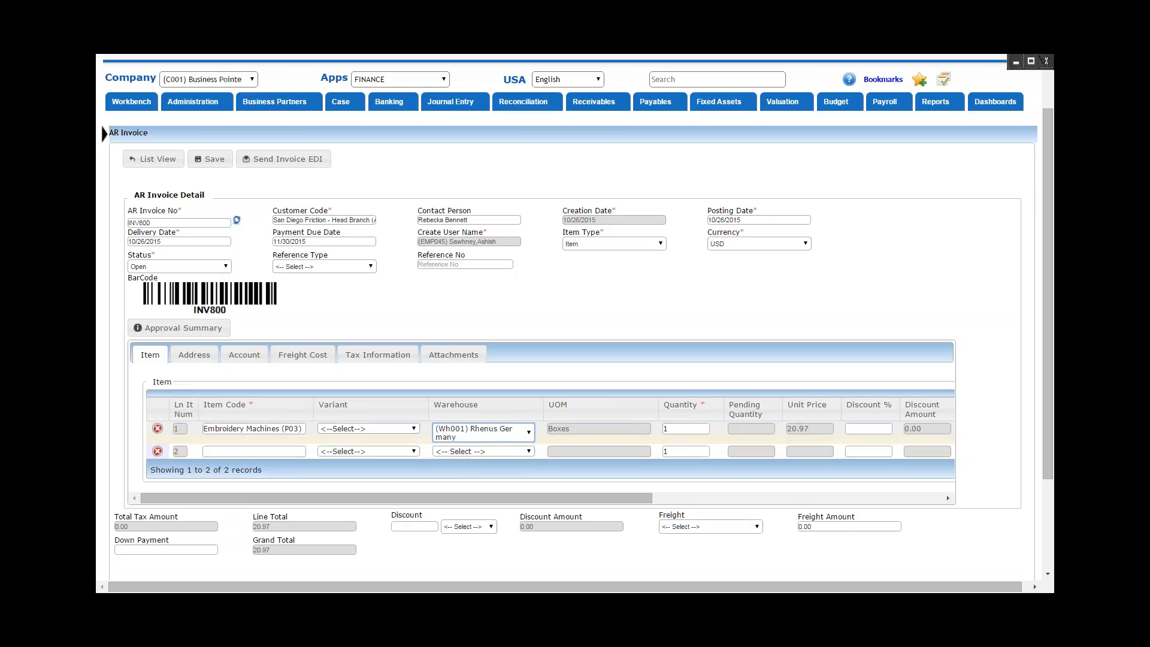
pyautogui.click(688, 427)
pyautogui.write('00')
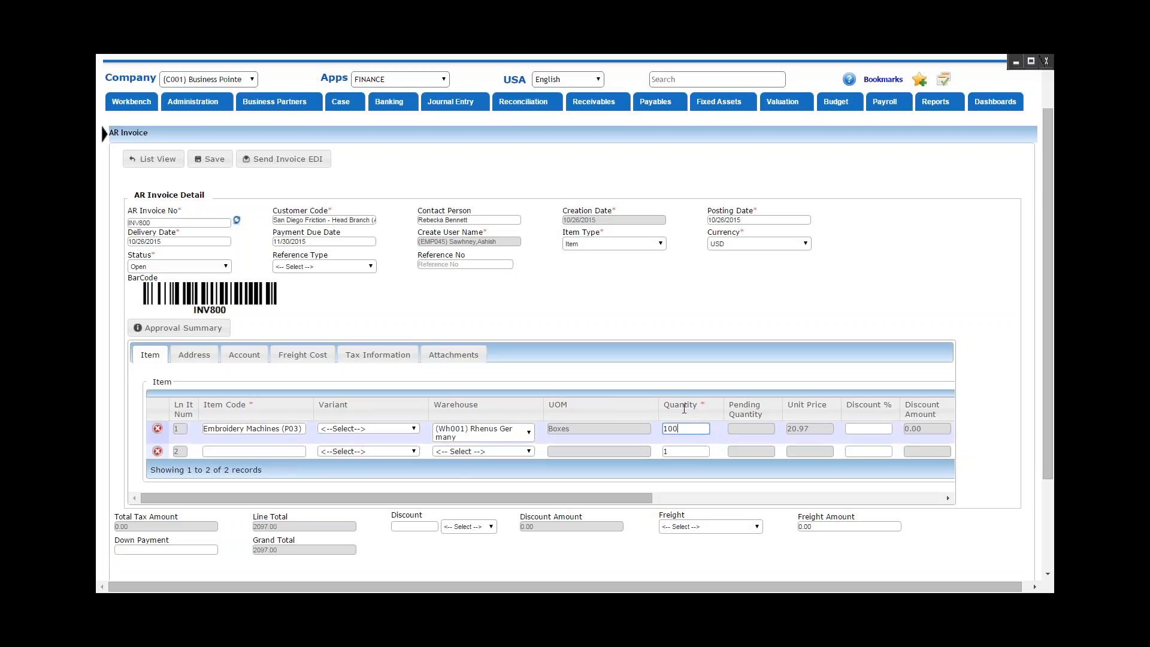
# Review the first line's discount, freight and tax fields and the invoice's shipping and billing addresses.
pyautogui.moveTo(638, 496); pyautogui.dragTo(818, 497)
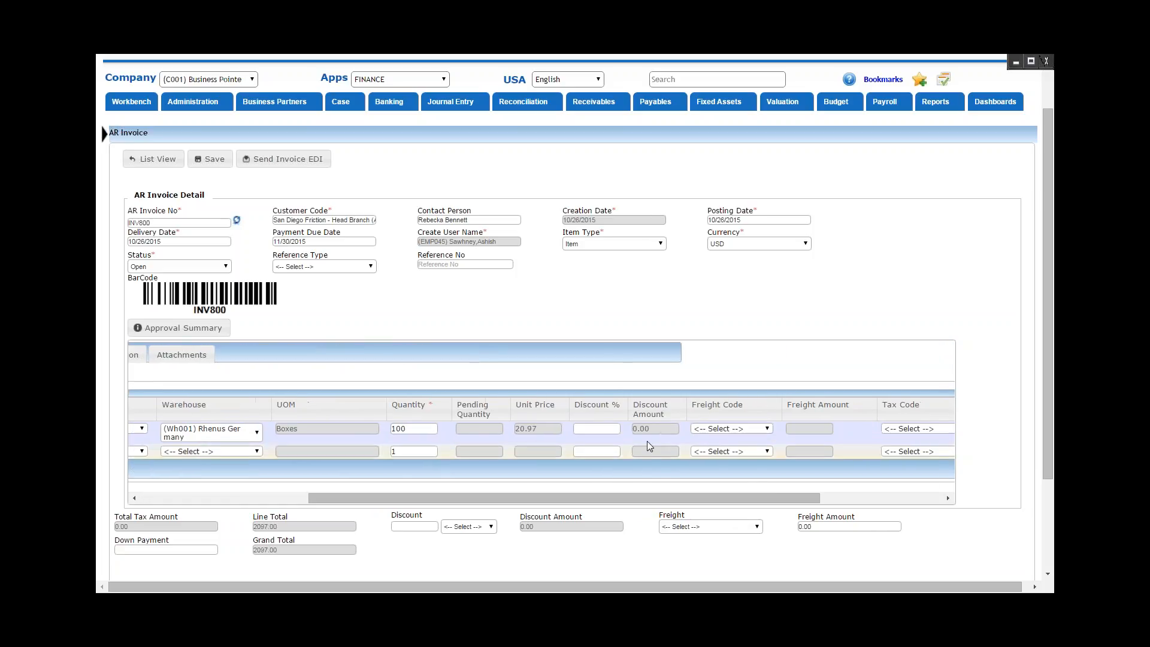
pyautogui.click(610, 425)
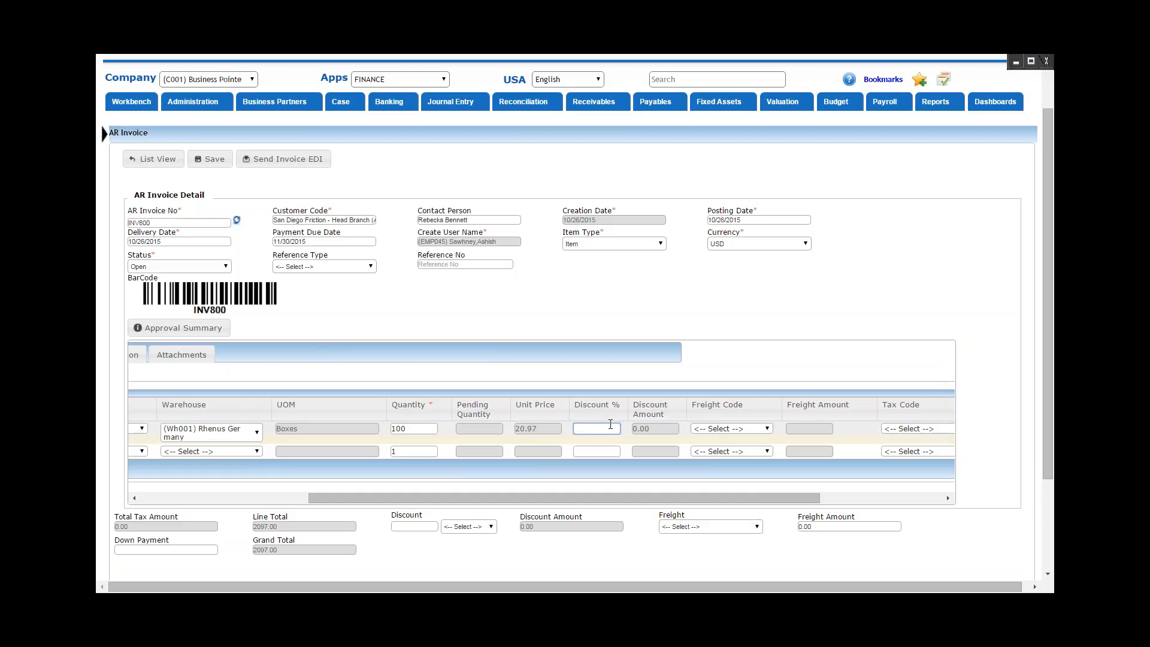
pyautogui.click(432, 525)
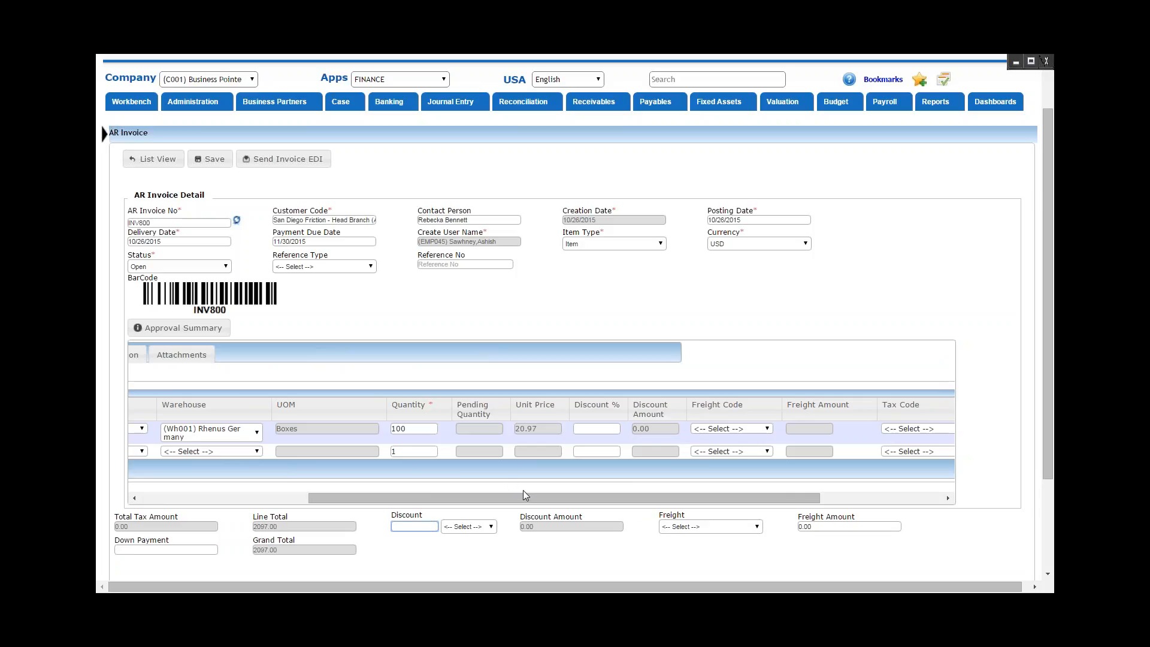
pyautogui.moveTo(528, 497); pyautogui.dragTo(684, 492)
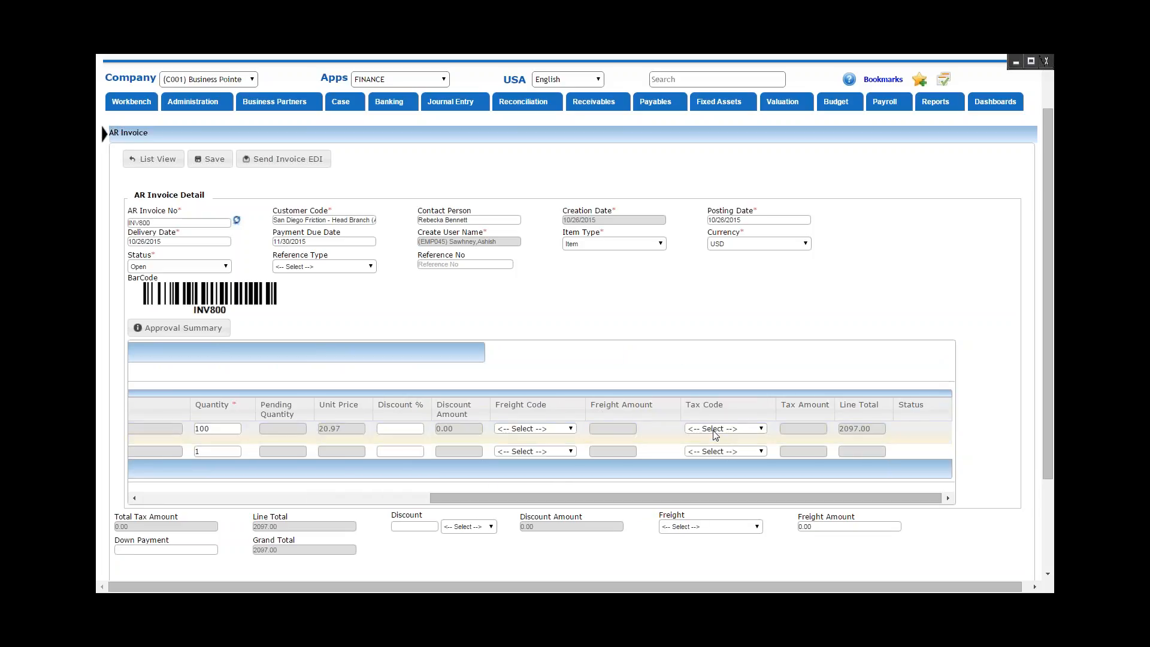
pyautogui.moveTo(710, 496); pyautogui.dragTo(324, 519)
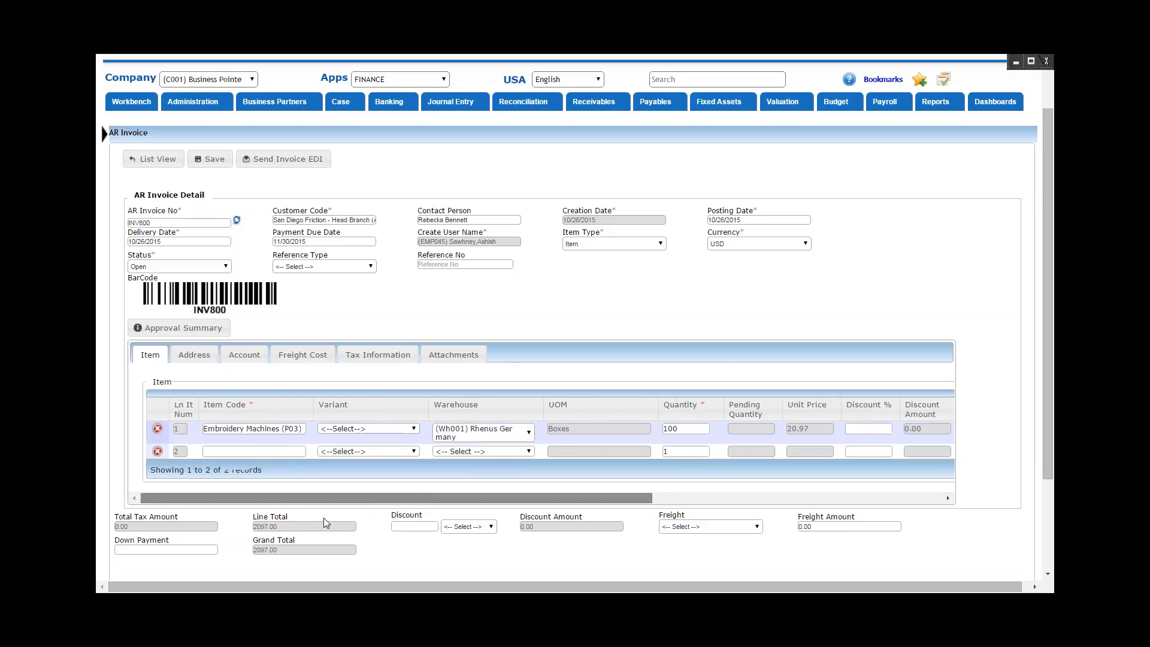
pyautogui.click(206, 362)
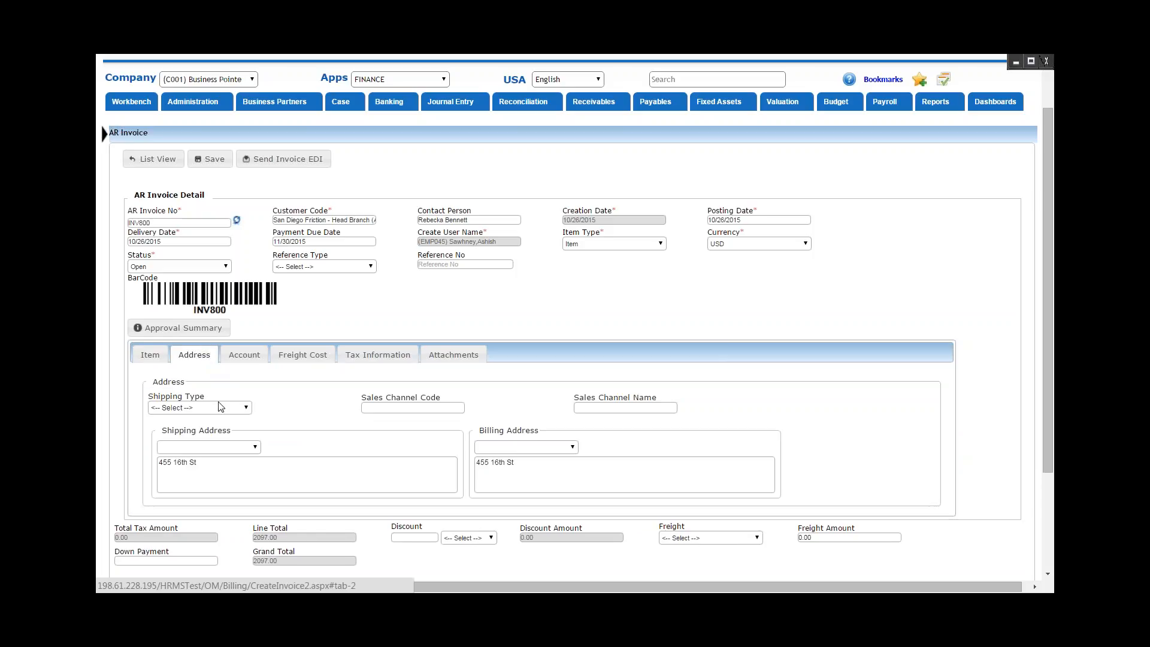
# Set the invoice's account details to journal AR Invoice and payment terms [30DAYS] - Net-30 DAYS.
pyautogui.click(249, 362)
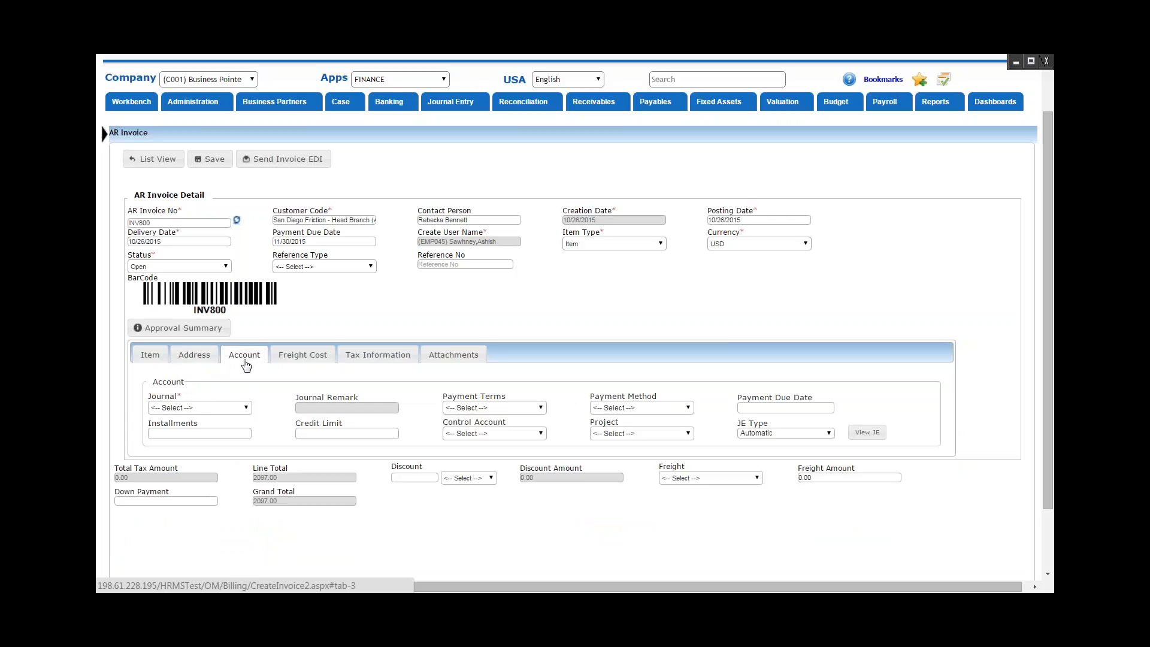
pyautogui.click(234, 408)
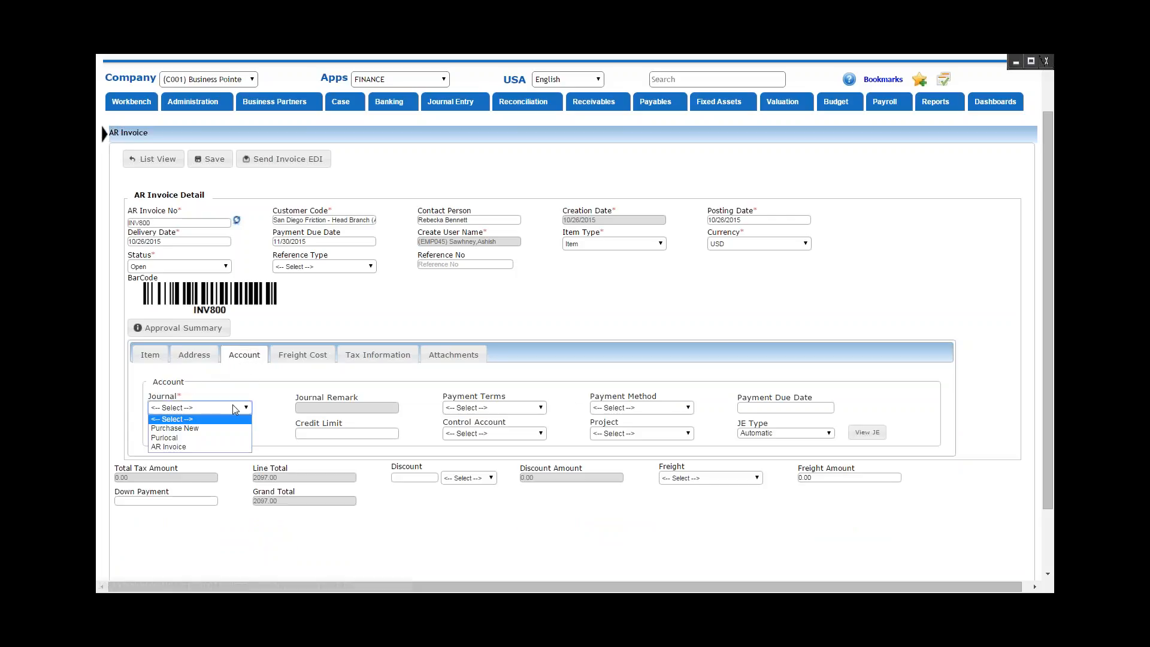
pyautogui.click(233, 447)
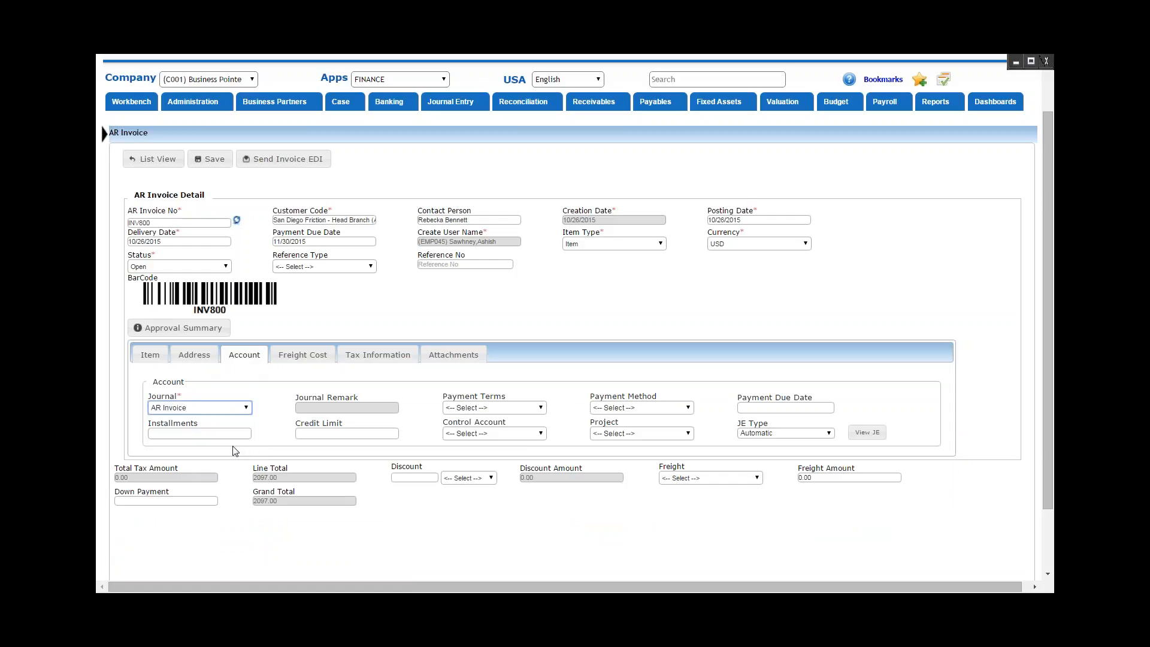
pyautogui.click(481, 408)
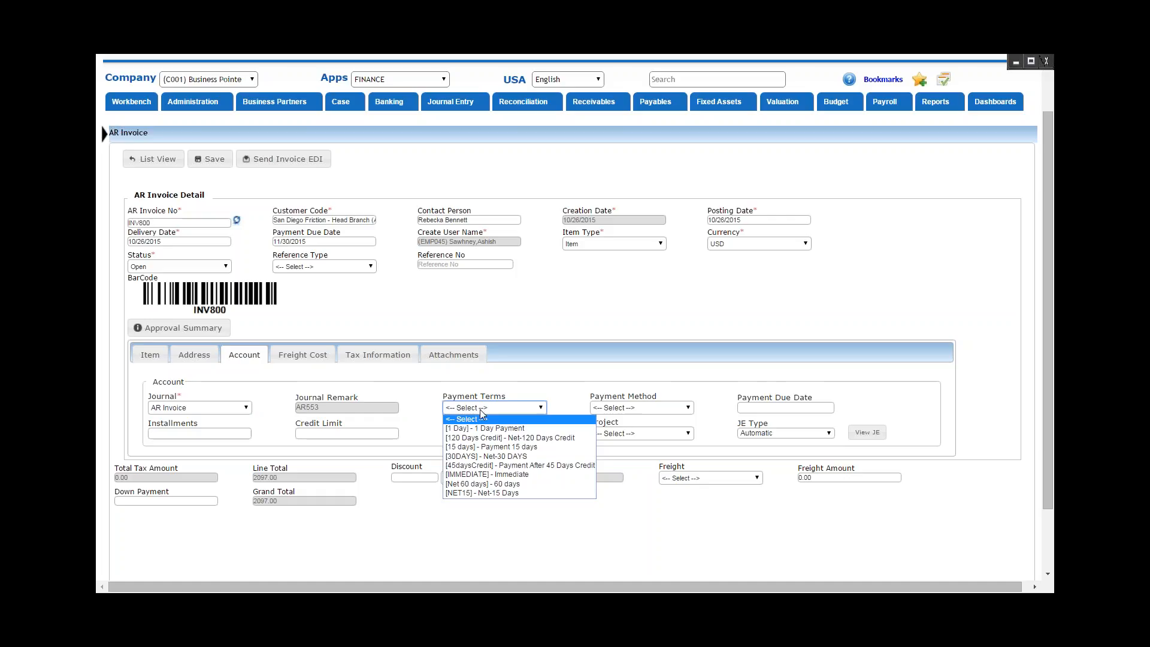
pyautogui.click(510, 457)
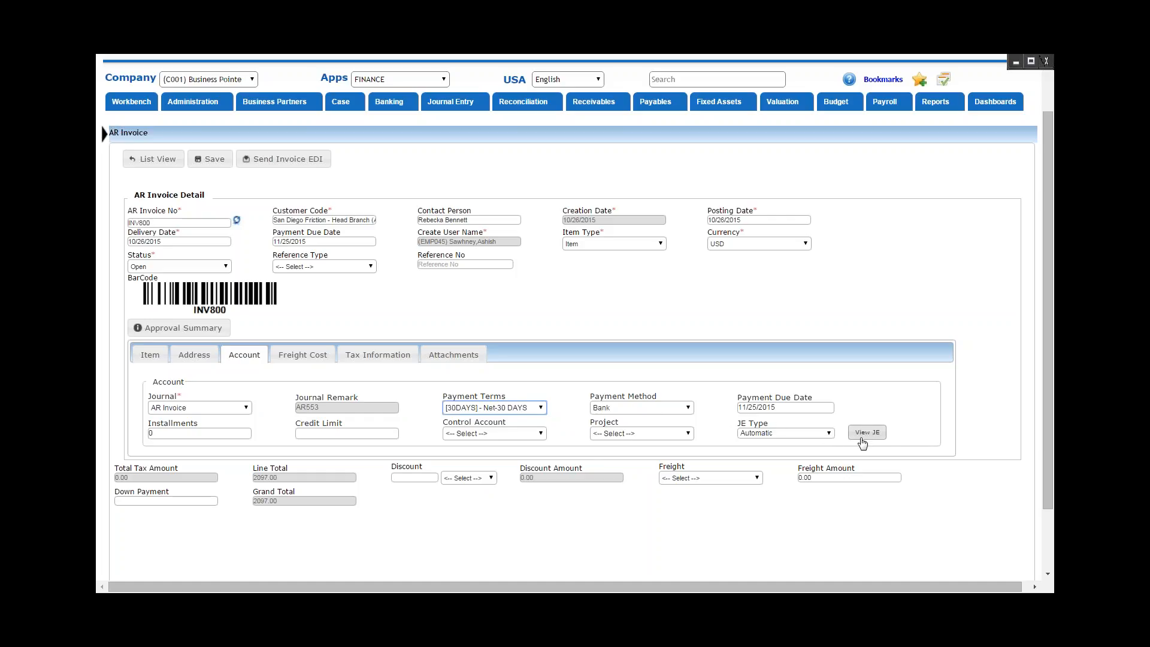
# Check the automatic journal entry posting details for the invoice and close them.
pyautogui.click(863, 440)
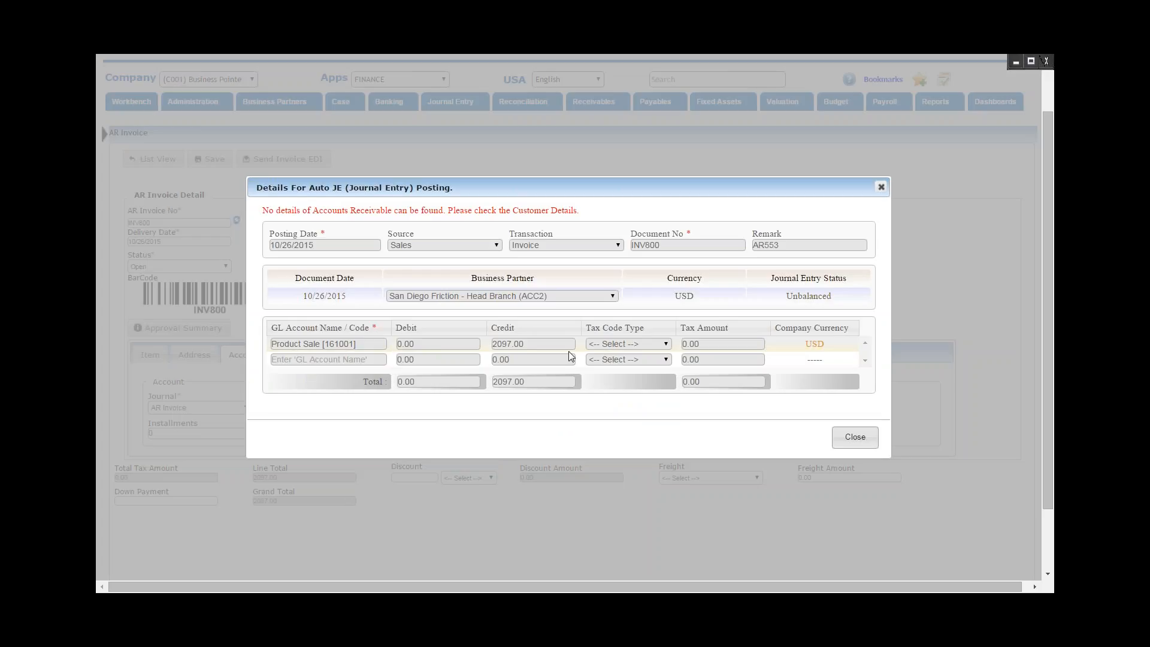
pyautogui.click(880, 189)
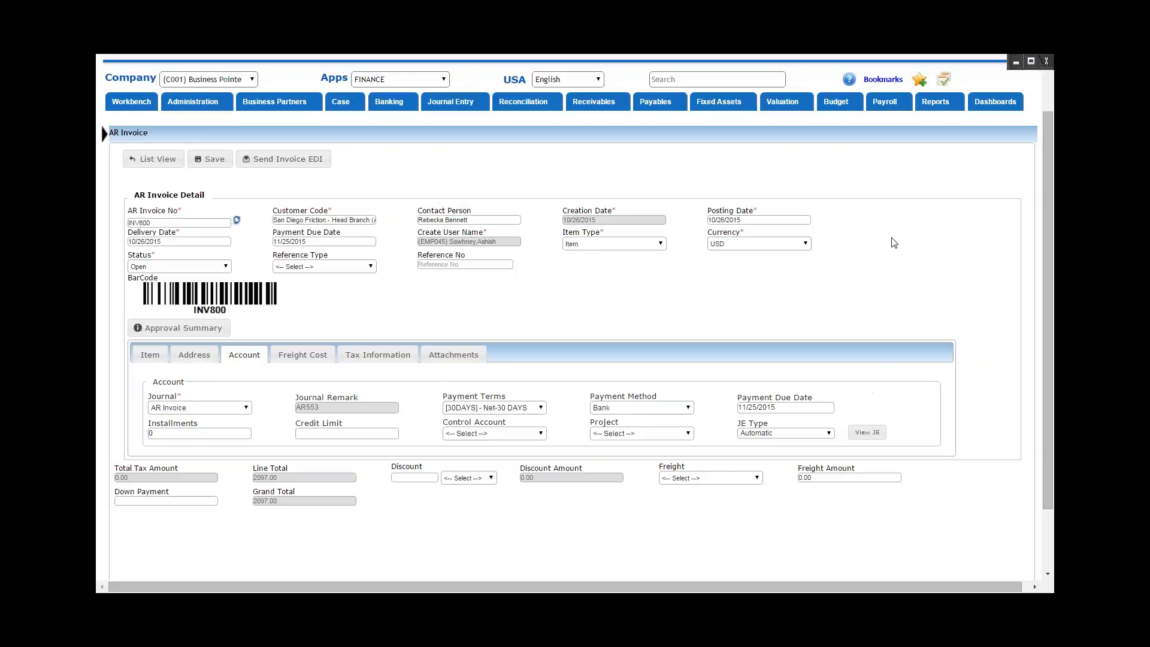
# Review the invoice's freight cost, tax information and attachments sections.
pyautogui.click(314, 359)
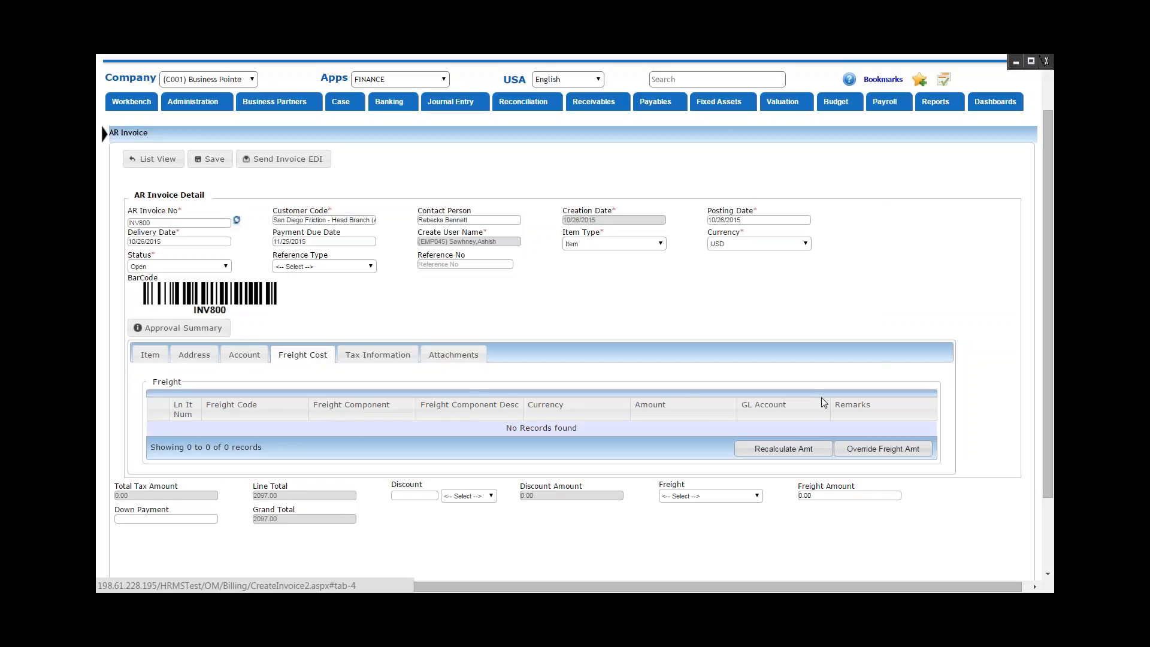
pyautogui.click(390, 356)
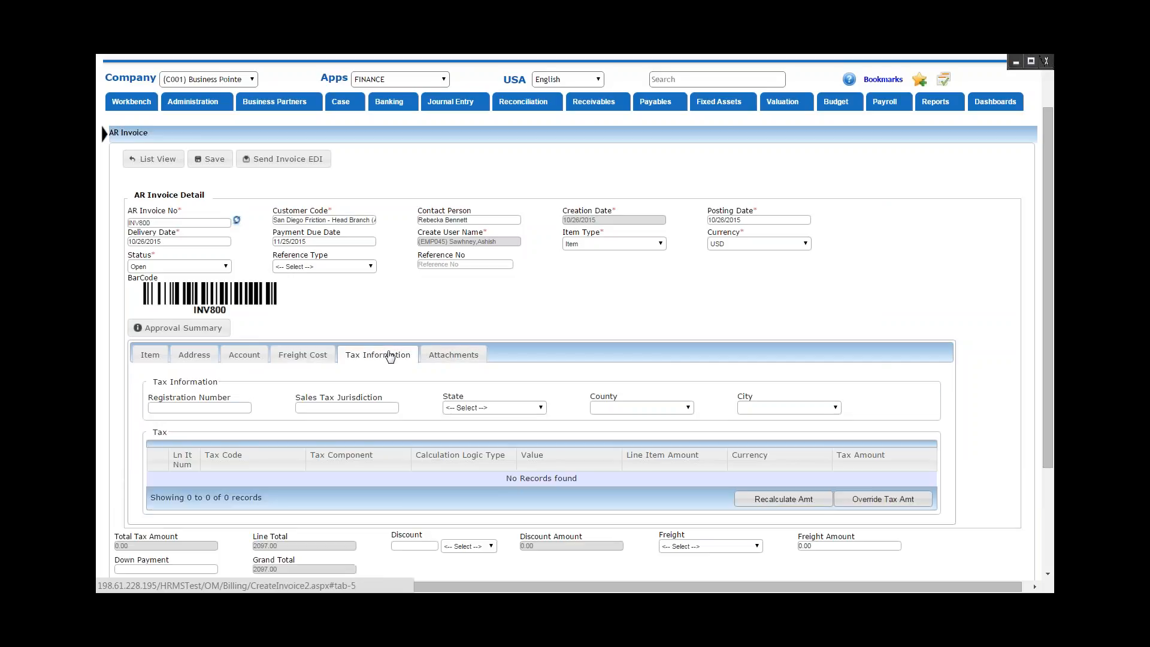
pyautogui.click(451, 358)
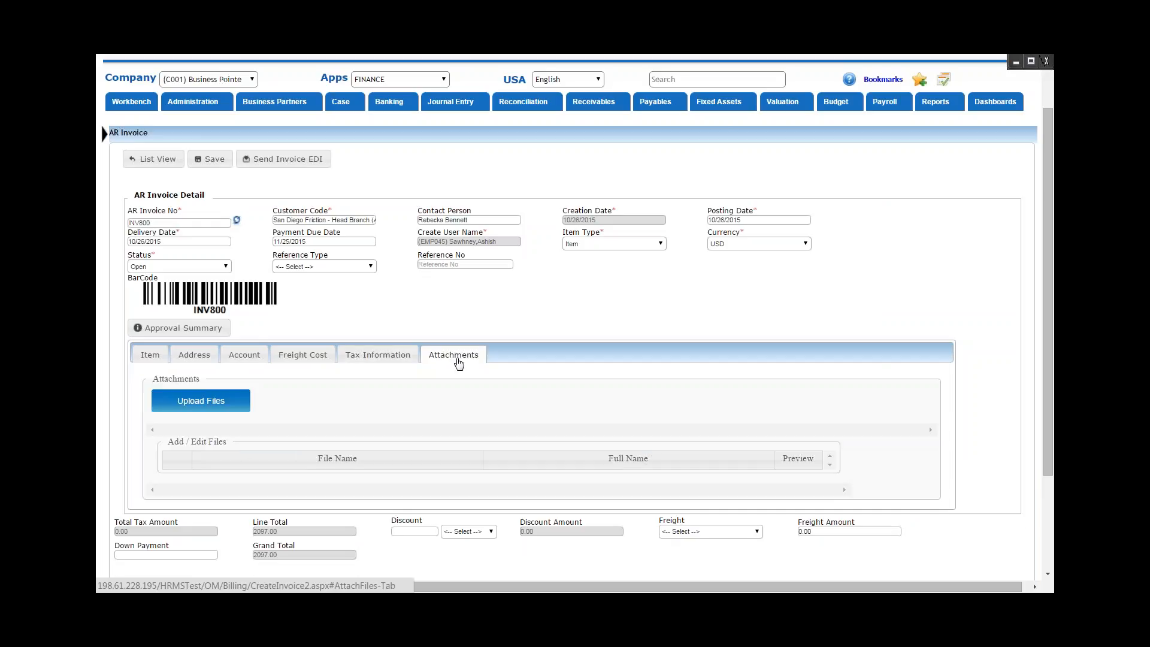
pyautogui.scroll(-1, 491, 376)
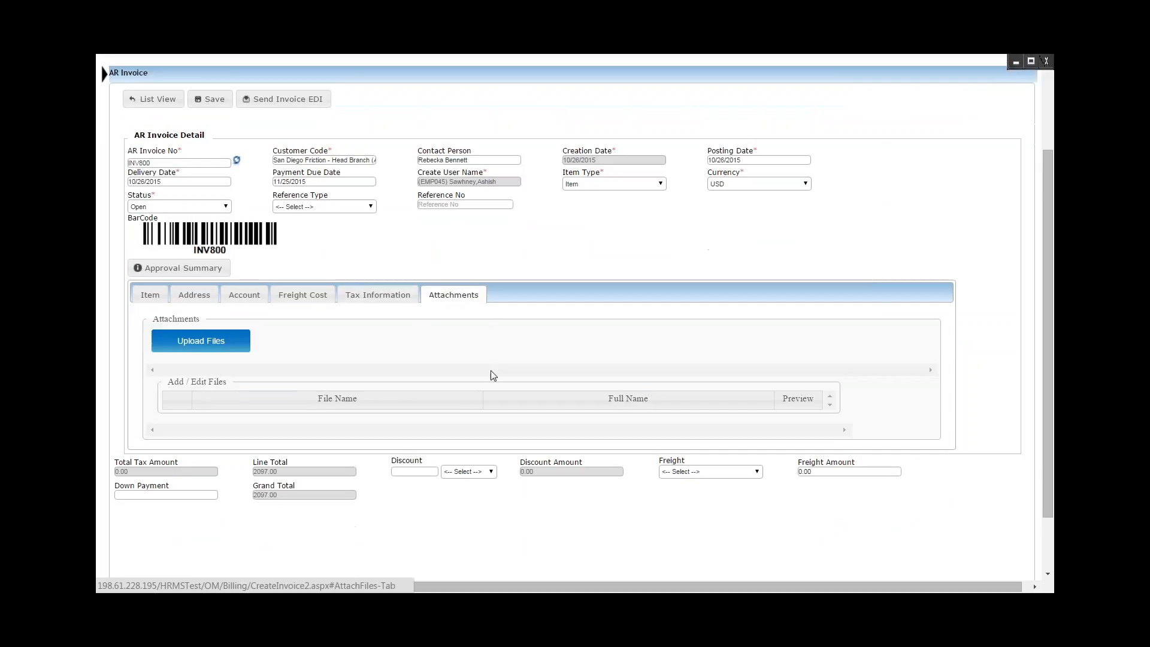
pyautogui.scroll(1, 491, 375)
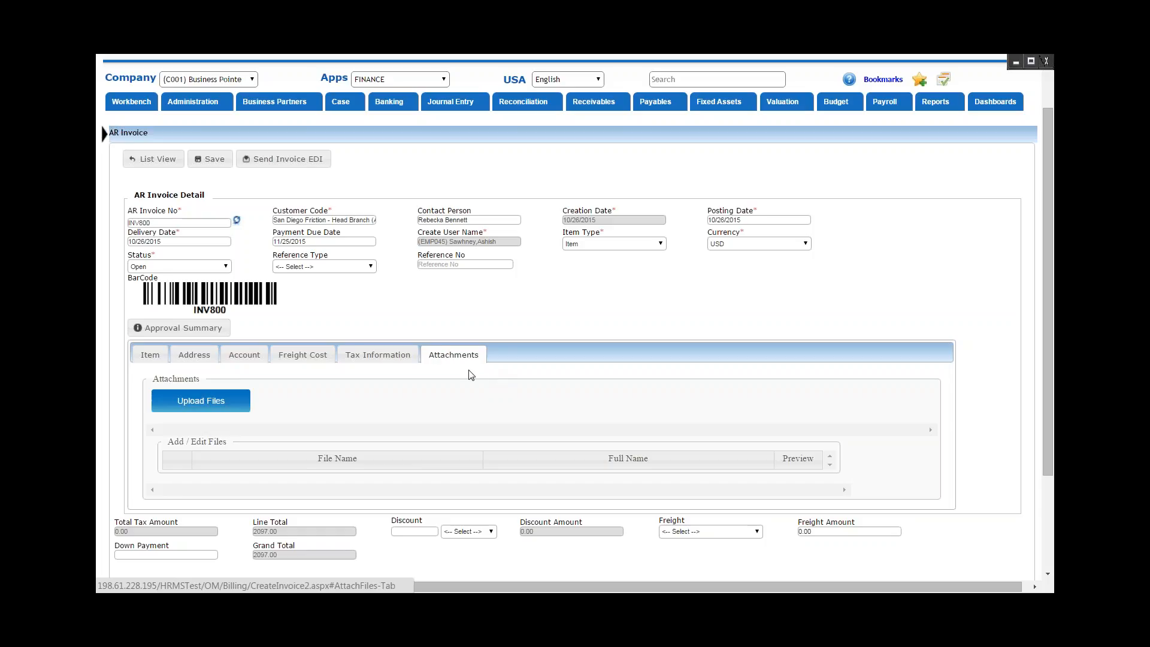
# Return to the invoice's item lines and save the invoice, agreeing to continue with a manual journal entry.
pyautogui.click(149, 354)
pyautogui.scroll(-2, 480, 360)
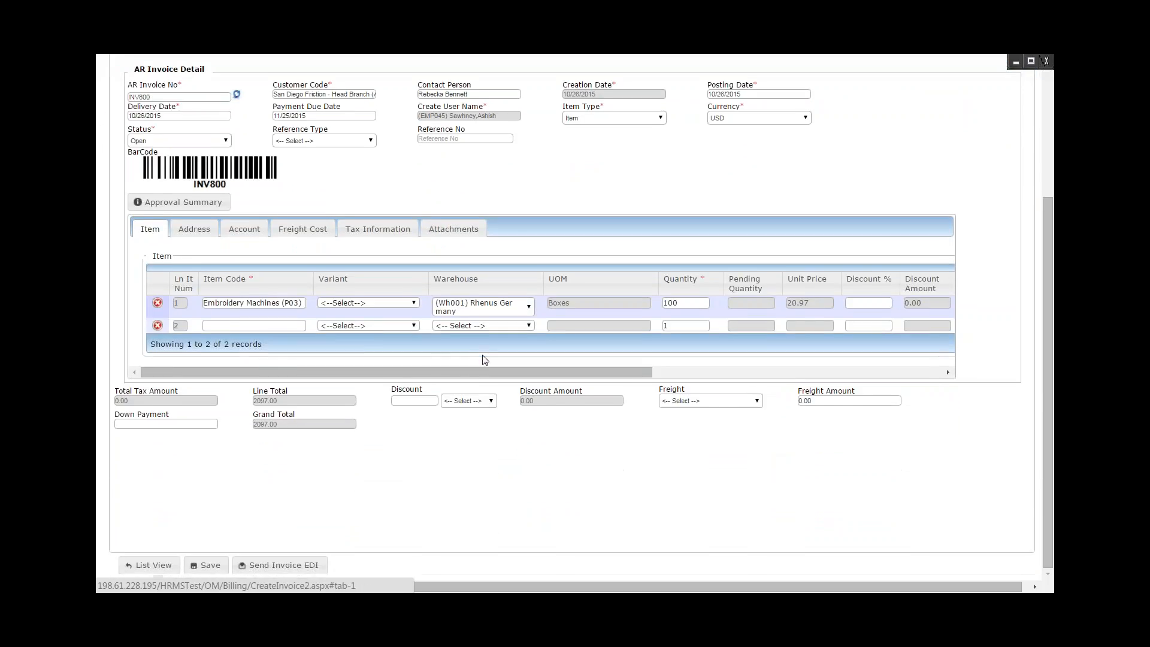
pyautogui.click(211, 566)
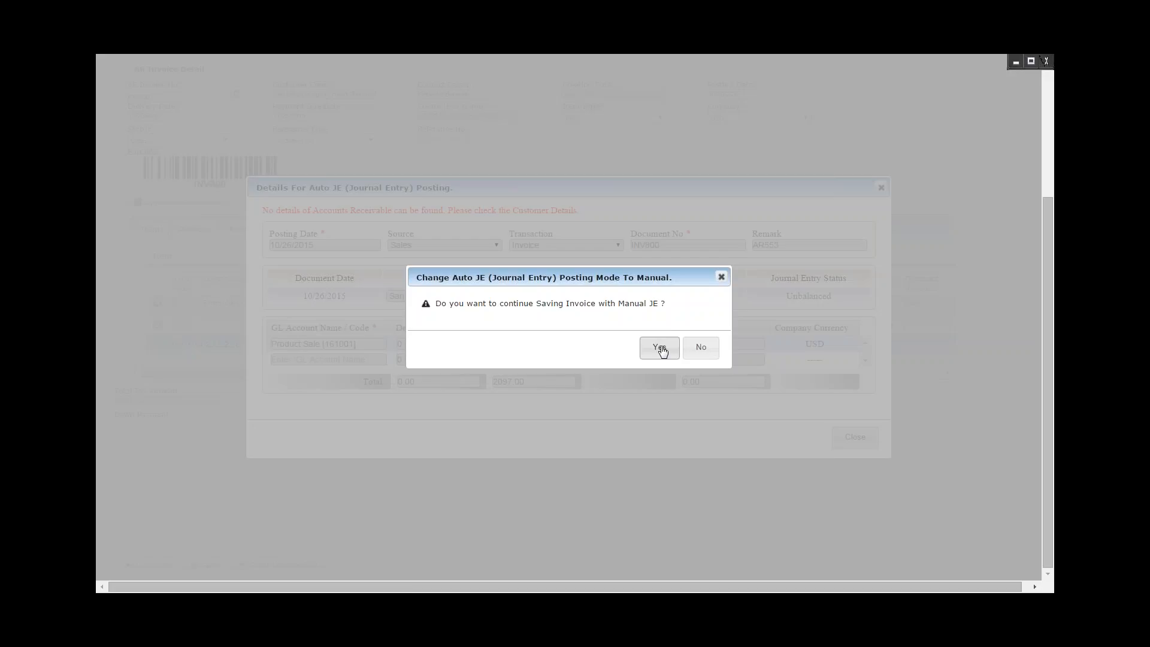
pyautogui.click(660, 348)
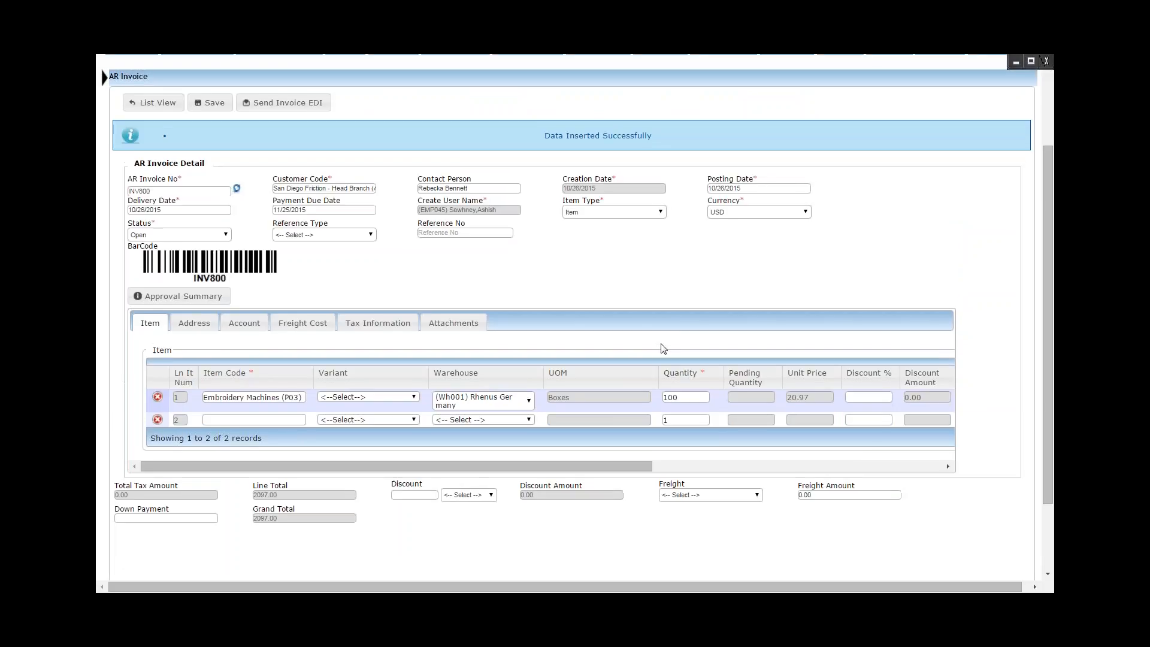
# Go back to the AR invoice list and search it for INV8 to find the saved invoice.
pyautogui.click(147, 106)
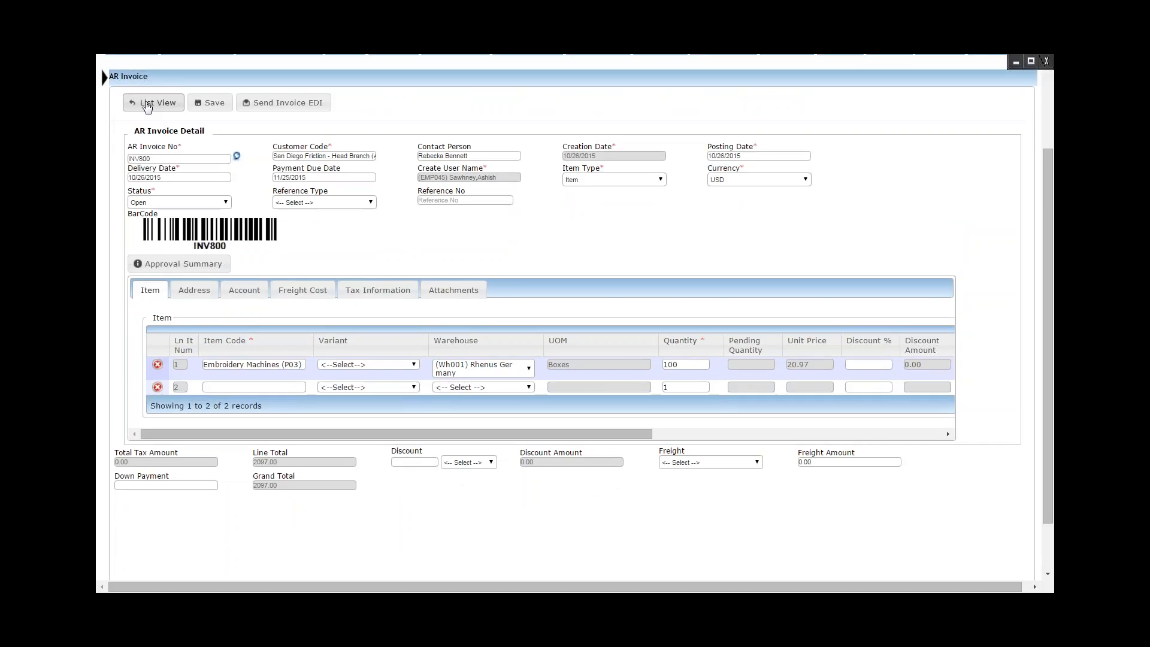
pyautogui.click(148, 104)
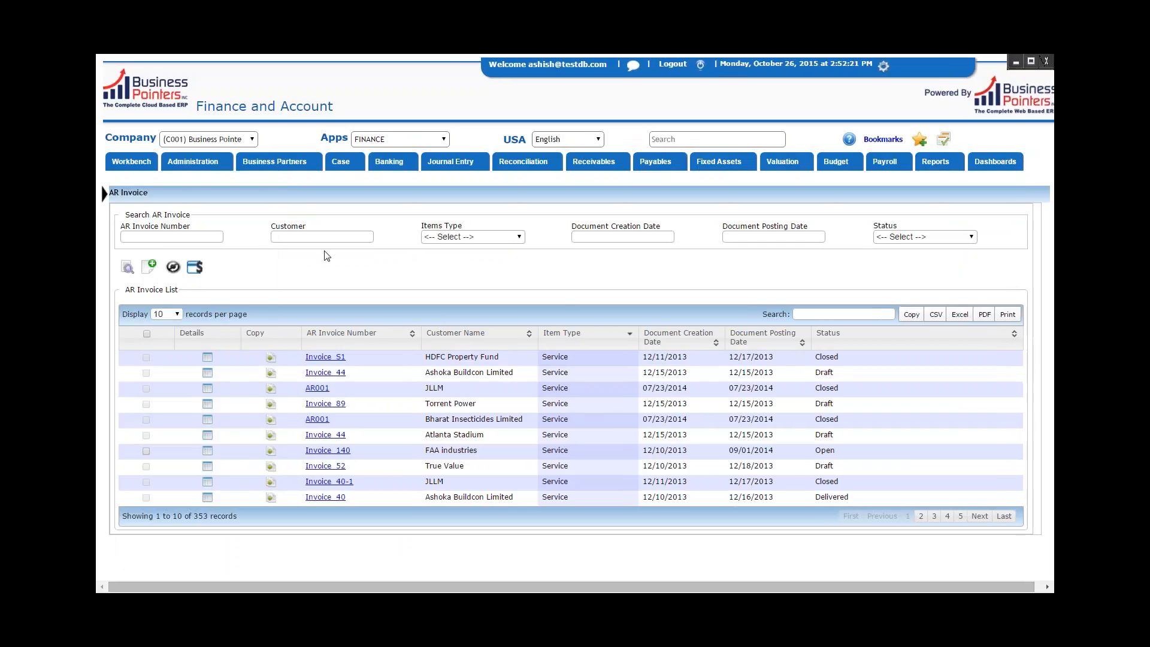
pyautogui.click(1004, 522)
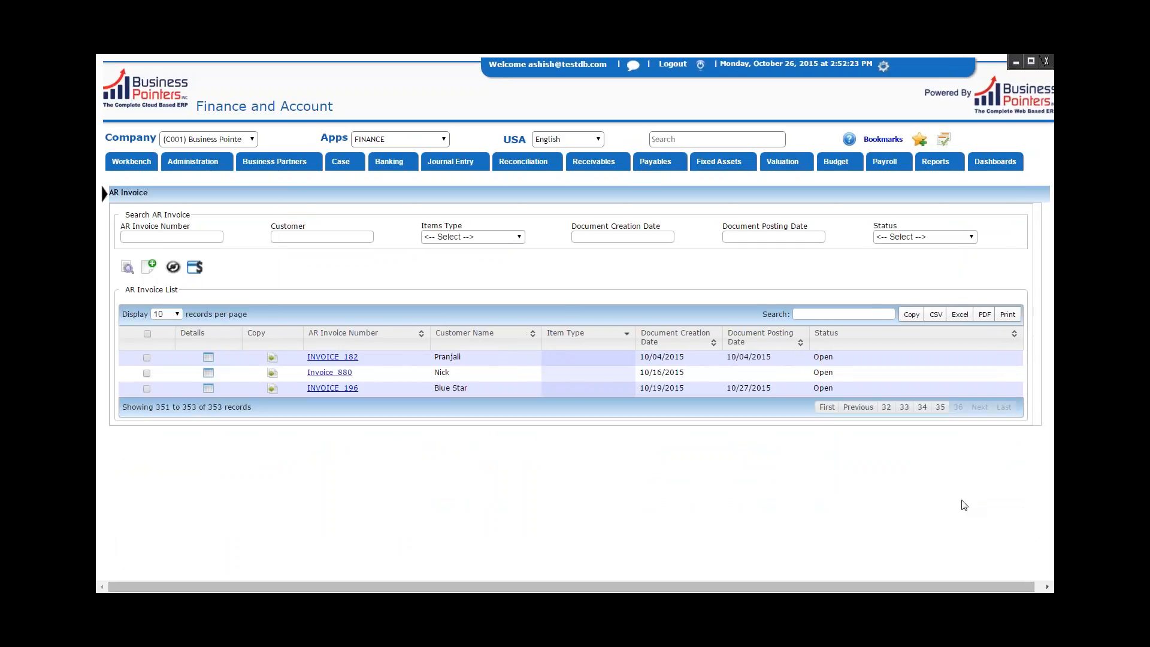
pyautogui.moveTo(305, 374)
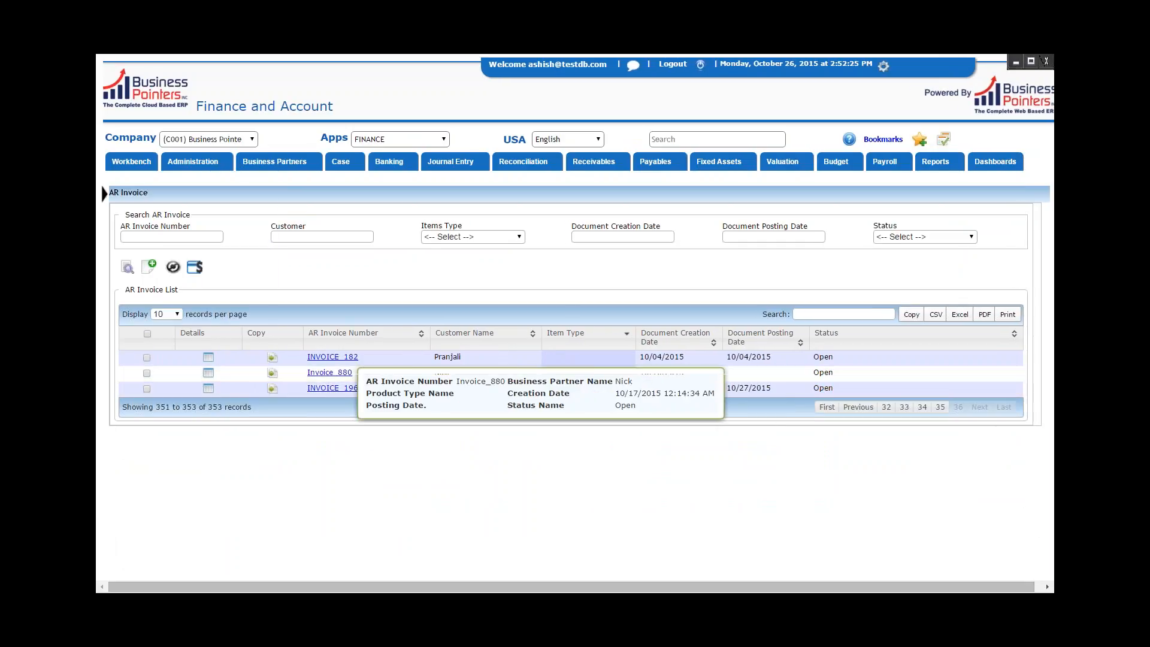
pyautogui.click(872, 313)
pyautogui.write('IN')
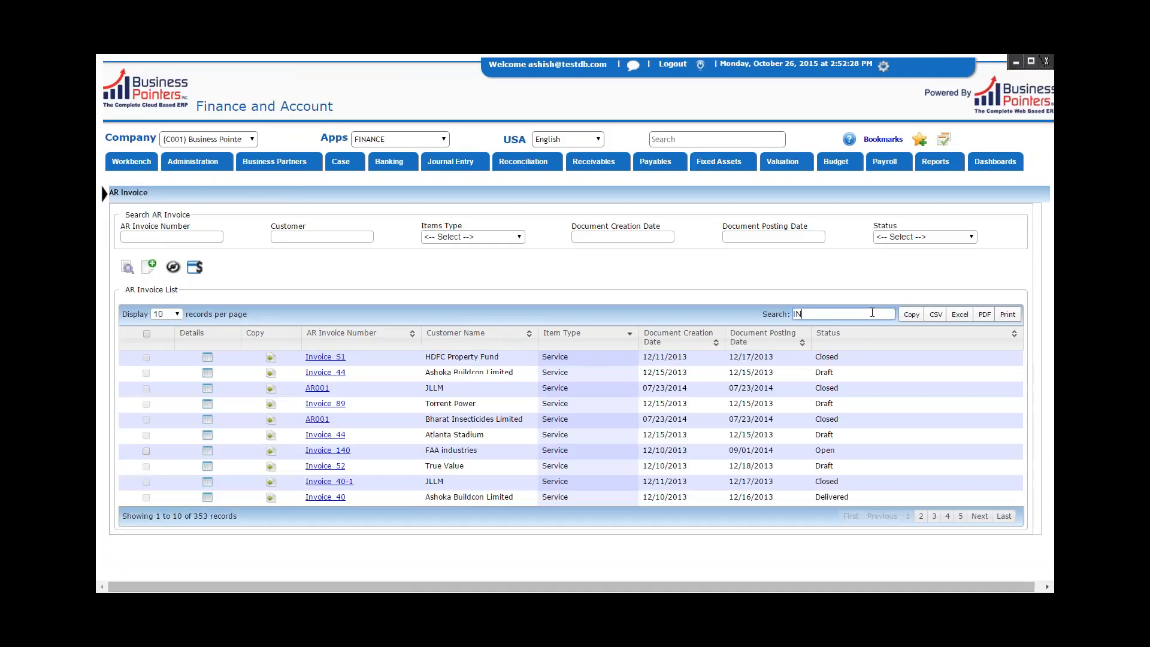
pyautogui.write('V8')
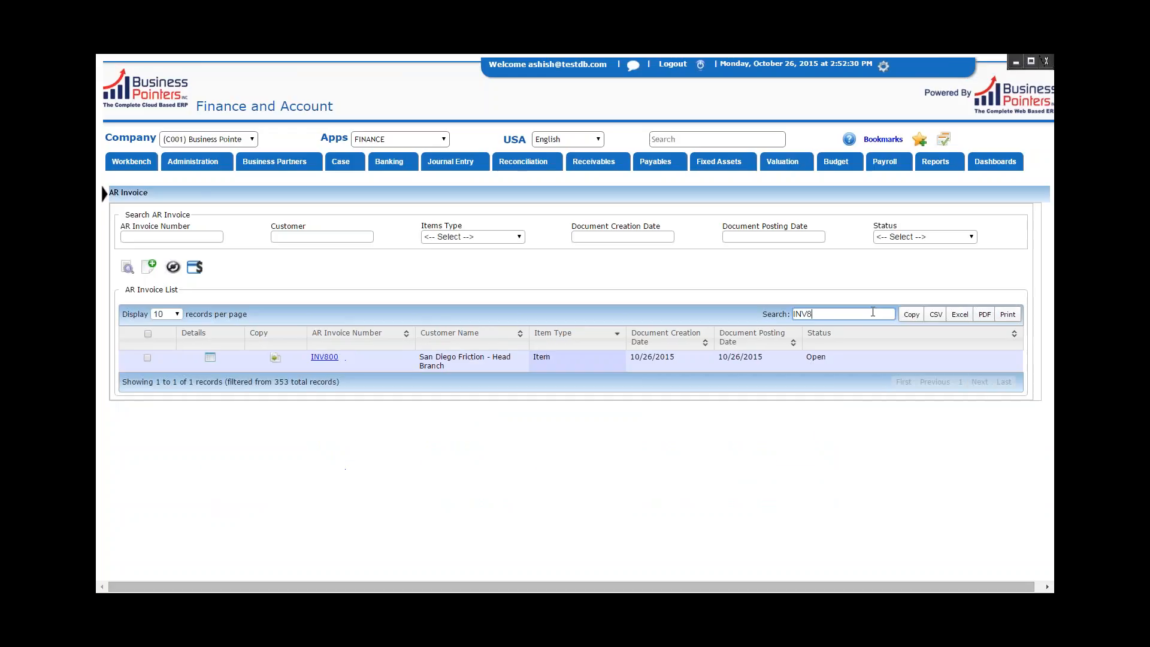